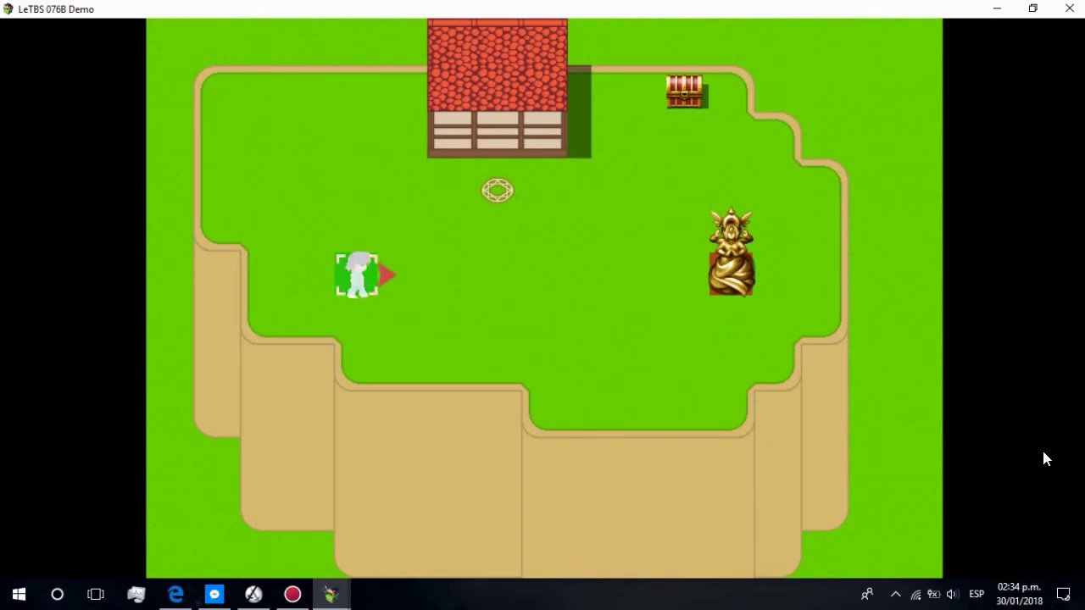
Step: Start the battle and move the hero onto the magic circle below the house
key(Return)
key(Return)
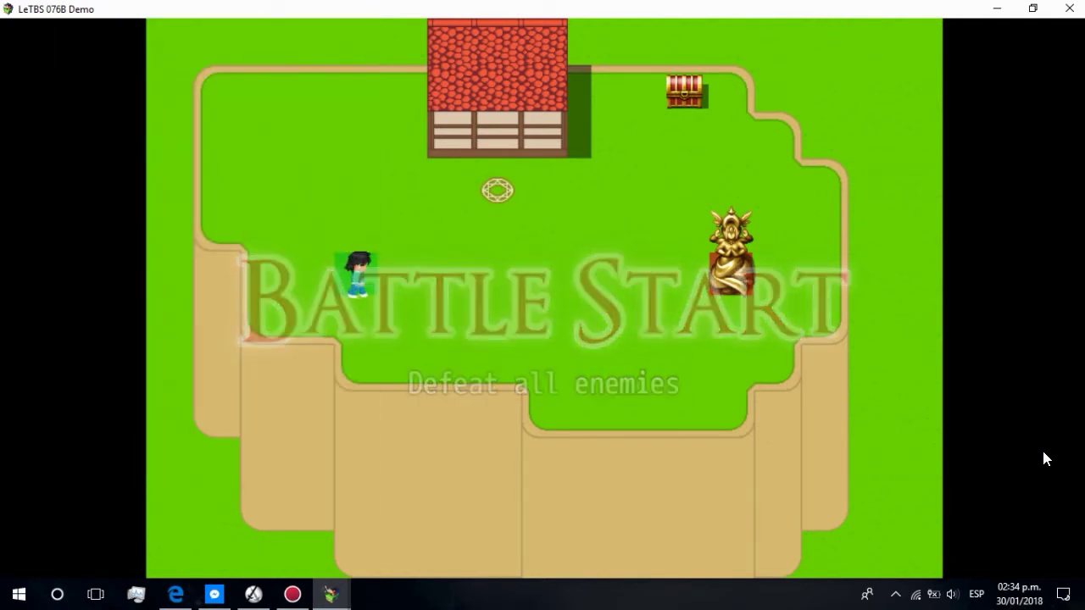
key(Return)
key(Up)
key(Up)
key(Right)
key(Right)
key(Return)
Step: End the hero's turn on the magic circle and advance through the potion messages
key(Down)
key(Down)
key(Up)
key(Up)
key(Up)
key(Up)
key(Return)
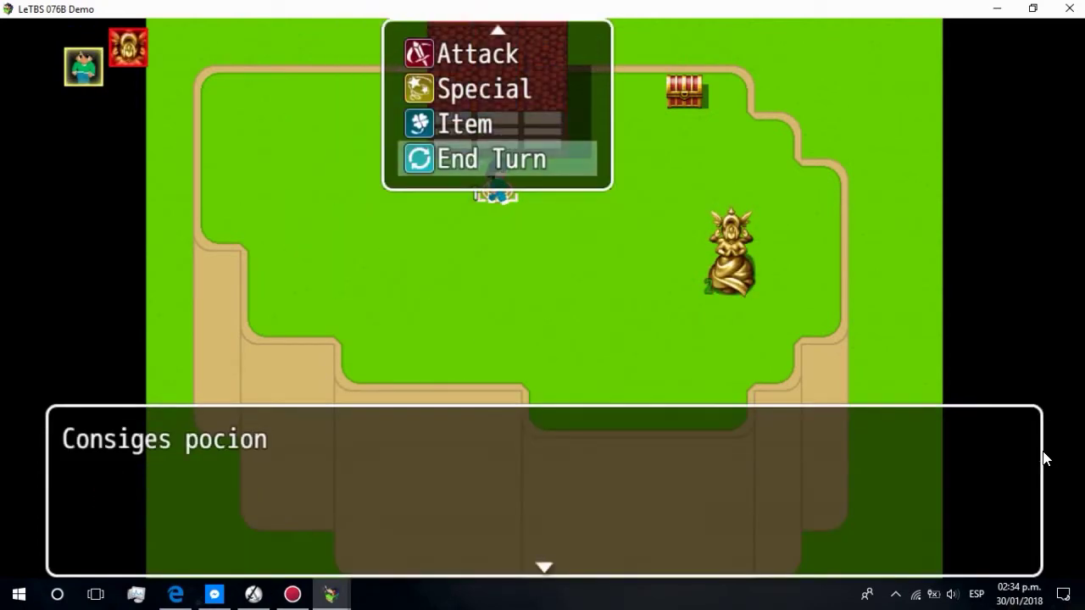
key(Return)
key(Return)
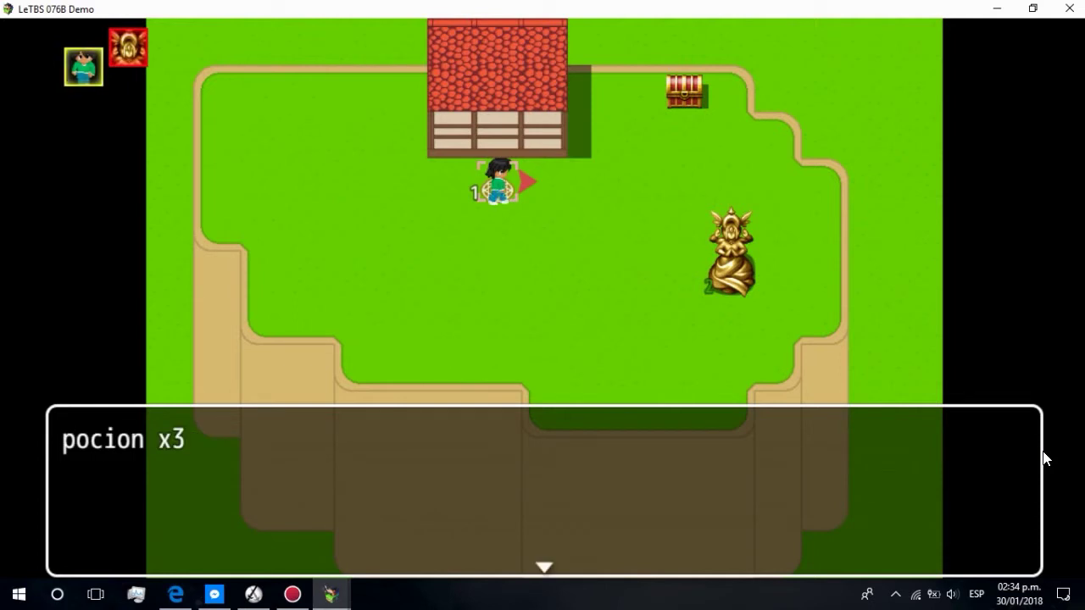
key(Return)
key(Return)
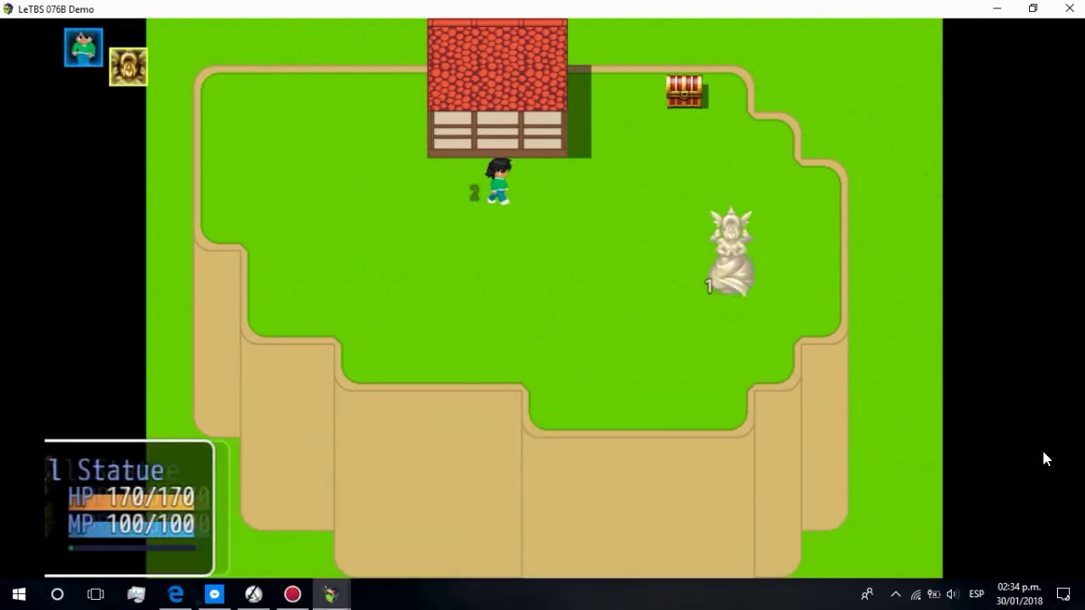
Step: Move the hero two tiles right and two tiles up beside the house, then end the turn
key(Return)
key(Right)
key(Right)
key(Up)
key(Up)
key(Return)
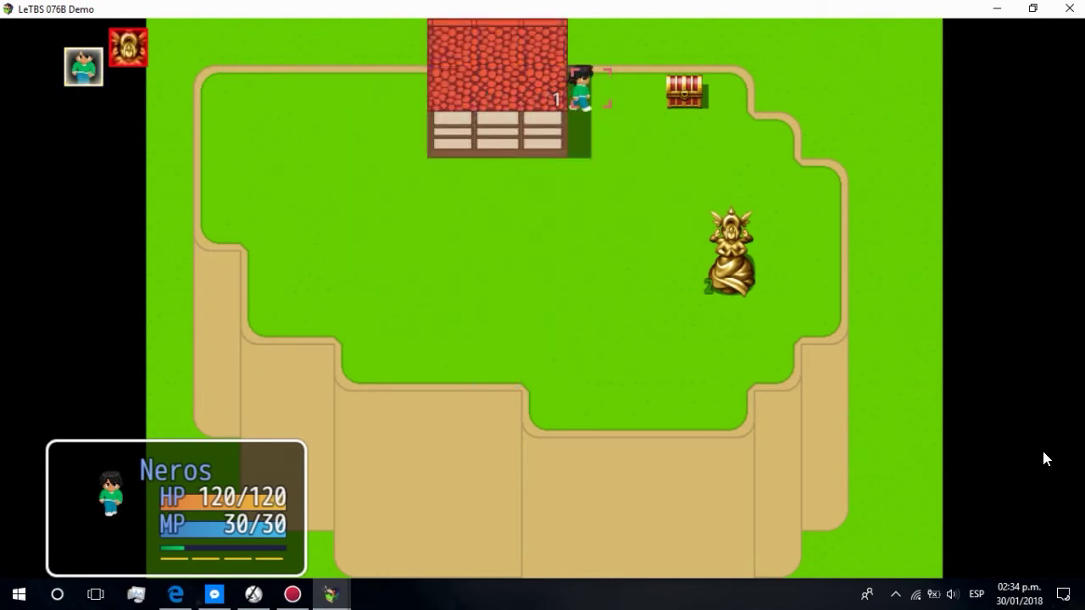
key(Up)
key(Return)
key(Return)
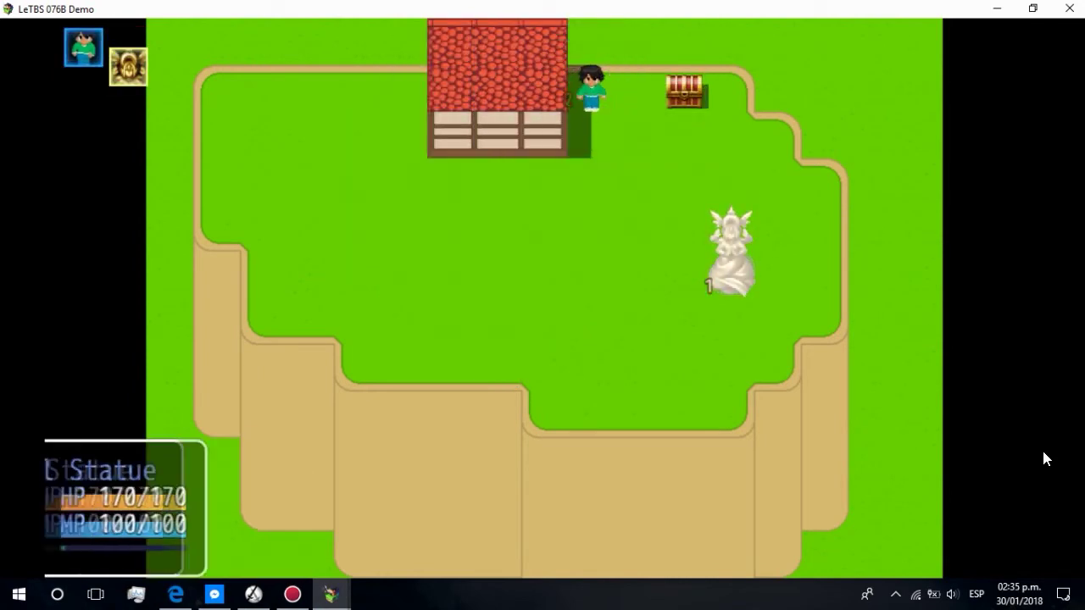
Step: Move the hero one tile right to the treasure chest and end the turn
key(Return)
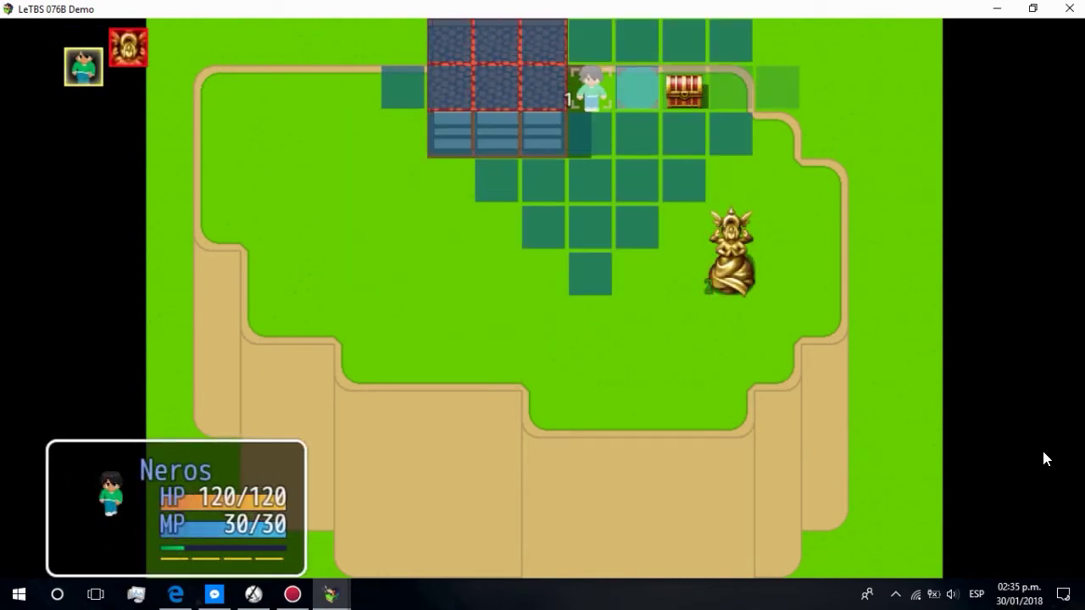
key(Right)
key(Return)
key(Return)
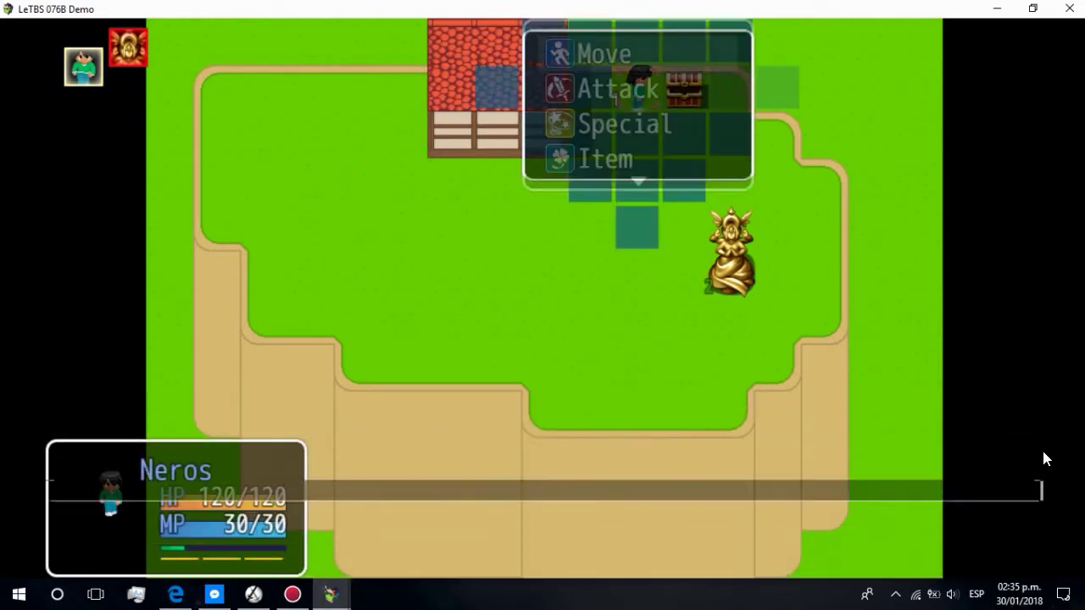
key(Up)
key(Return)
key(Return)
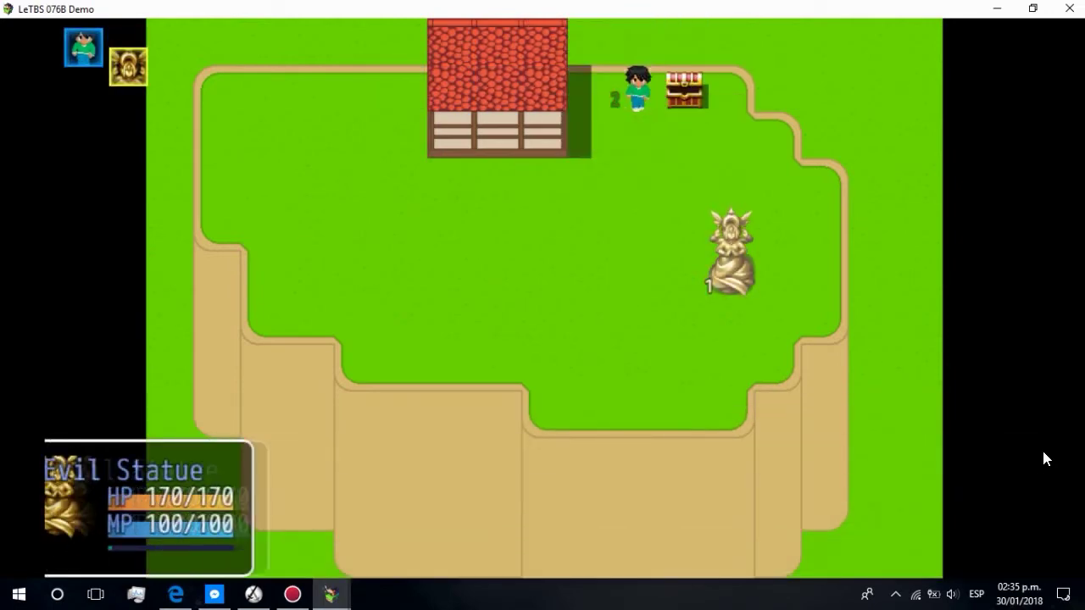
Step: Move the hero four tiles down near the Evil Statue and close the playtest
key(Return)
key(Down)
key(Down)
key(Down)
key(Down)
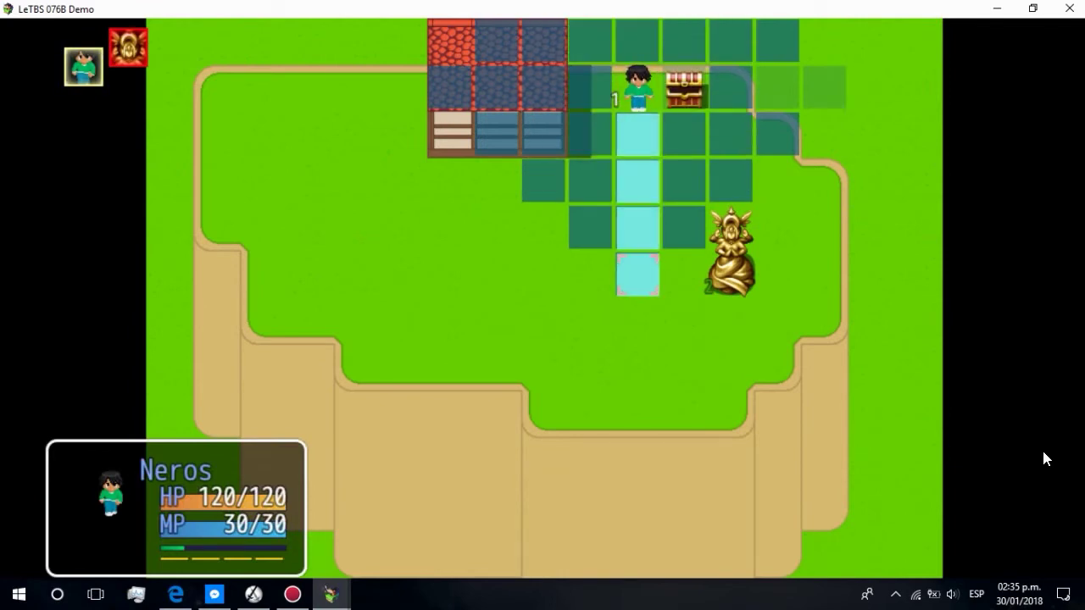
key(Return)
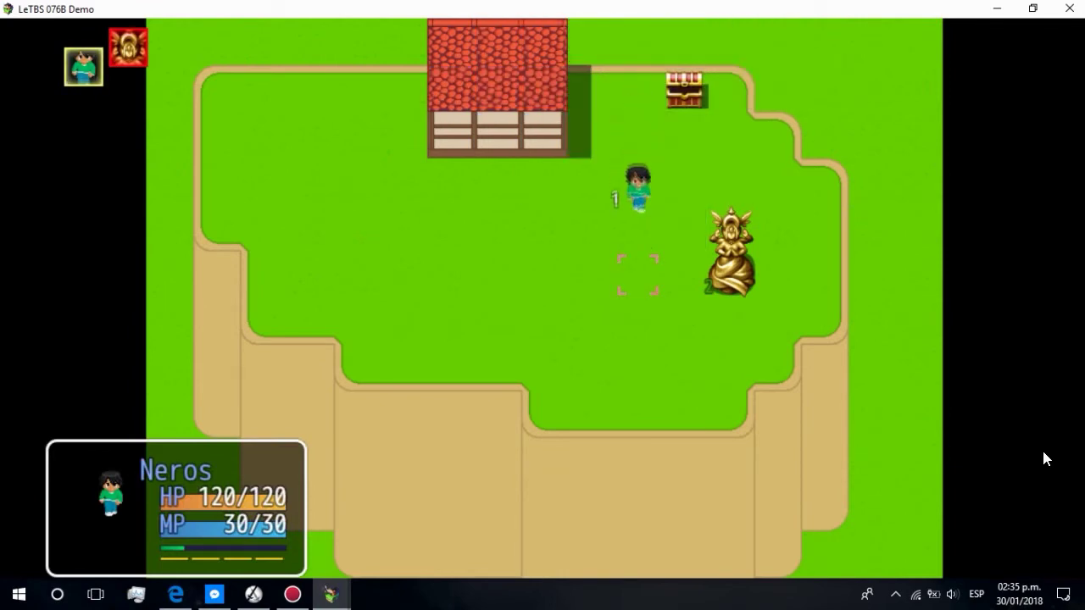
key(Return)
key(Return)
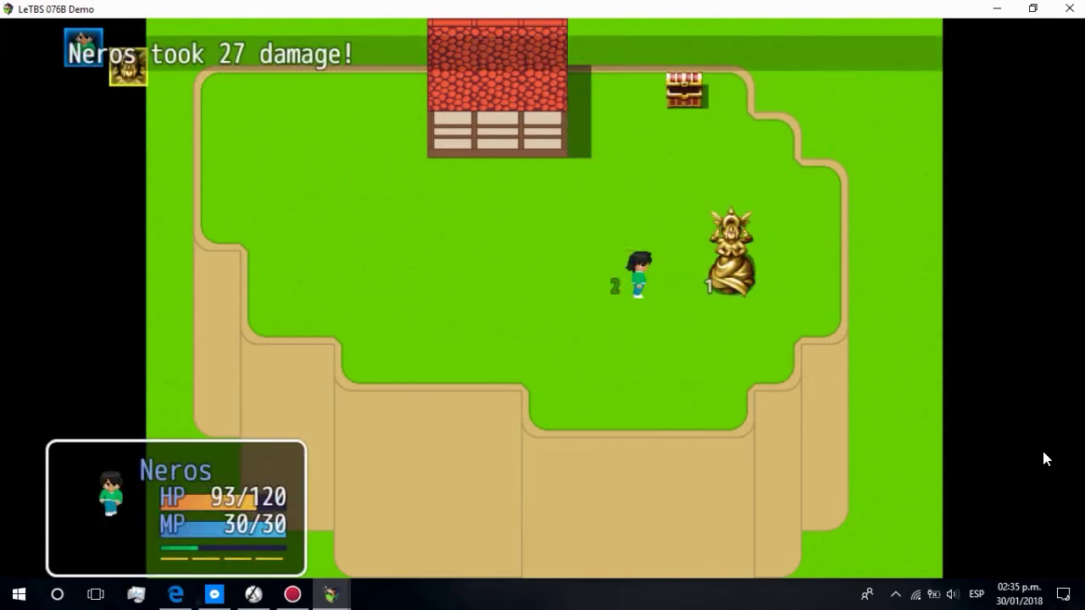
click(1081, 7)
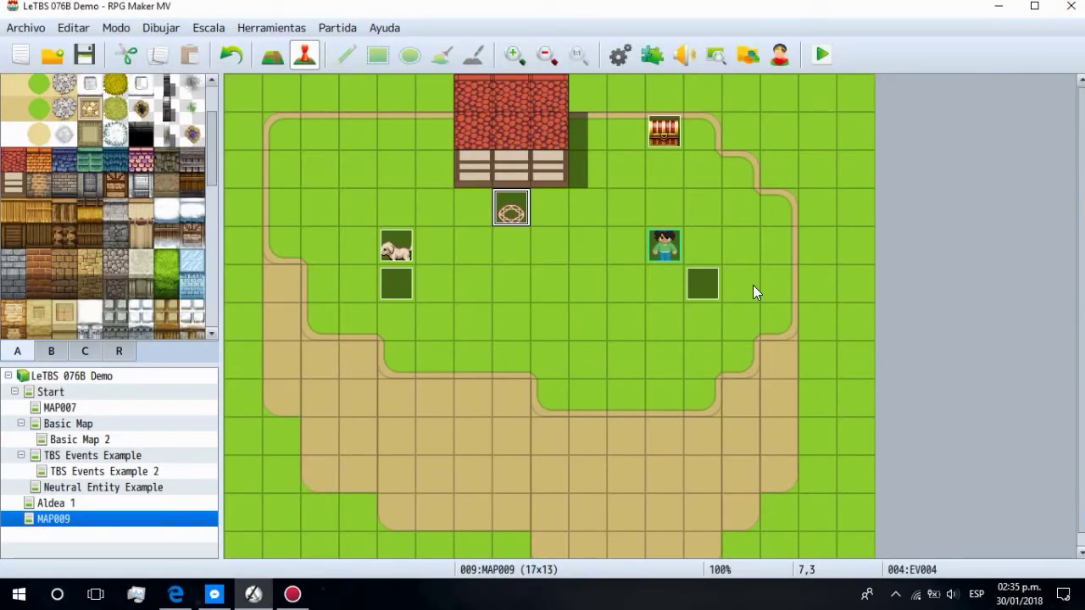
Step: Examine the LeTBS comment tags in the magic circle event on MAP009 and close the event
double_click(501, 208)
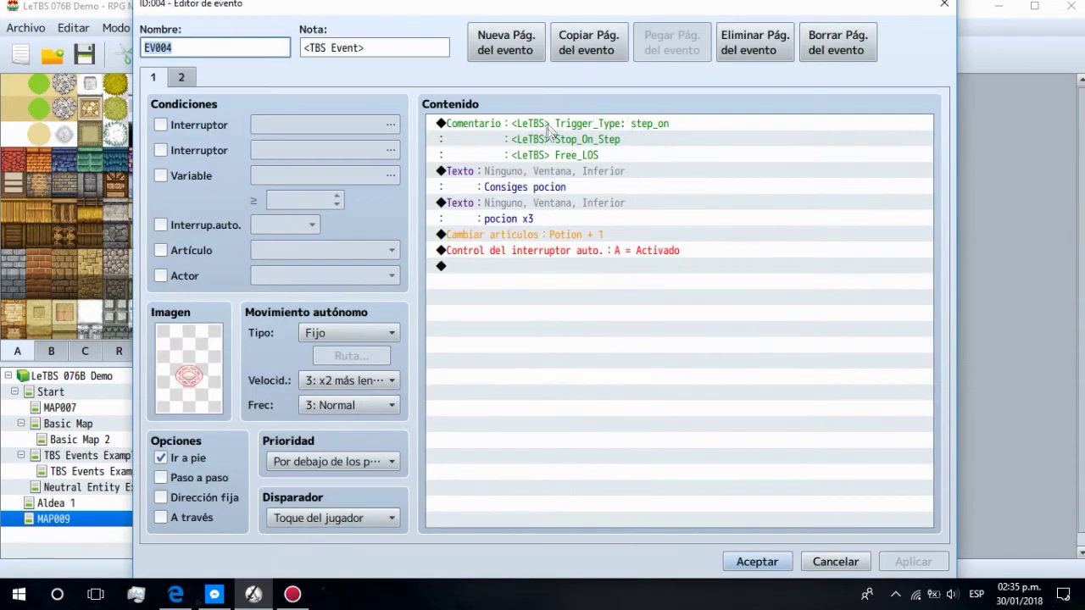
click(583, 127)
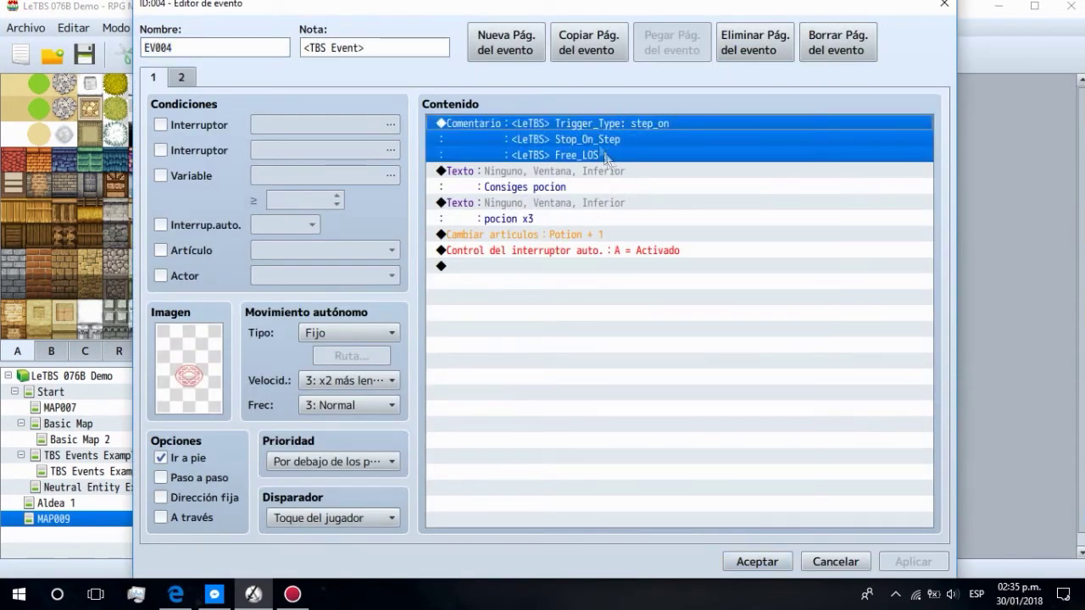
click(603, 155)
click(591, 128)
click(944, 4)
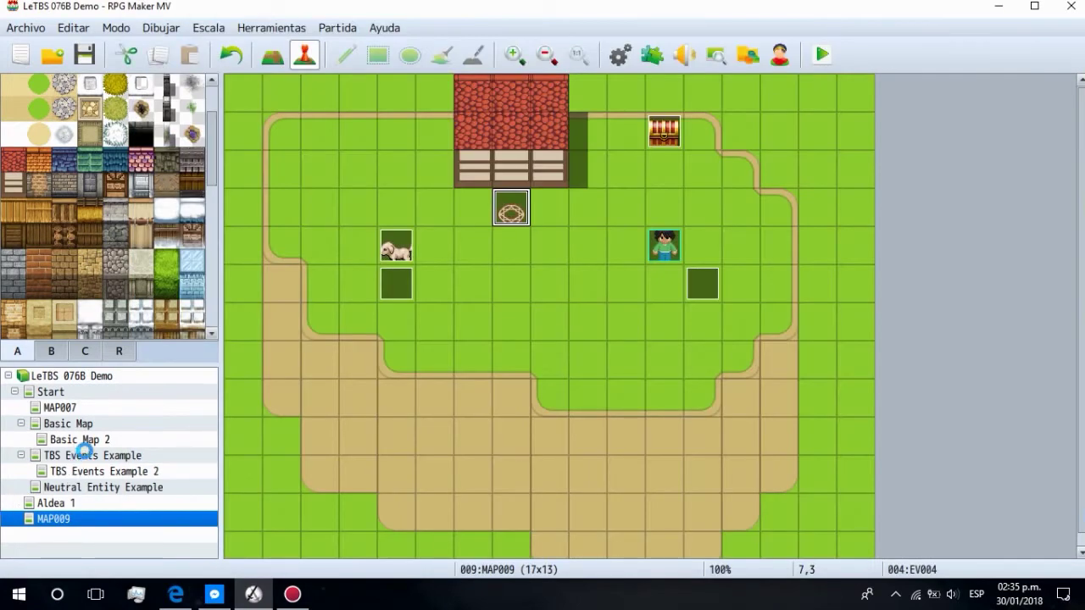
Step: Examine the comment tags and note of the red button event on the TBS Events Example map, then close it
right_click(85, 455)
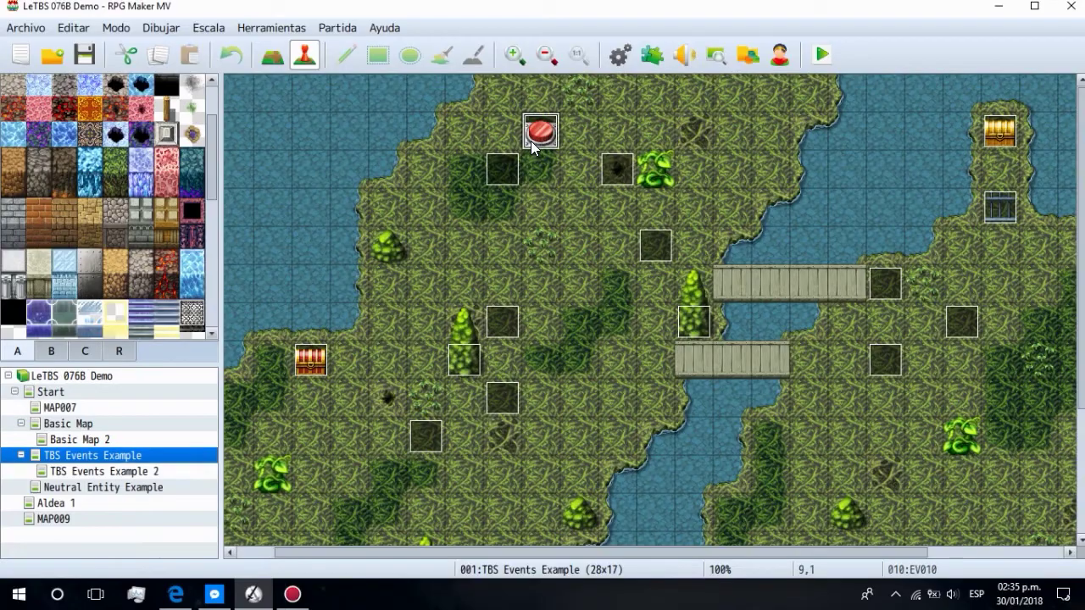
double_click(535, 134)
click(585, 138)
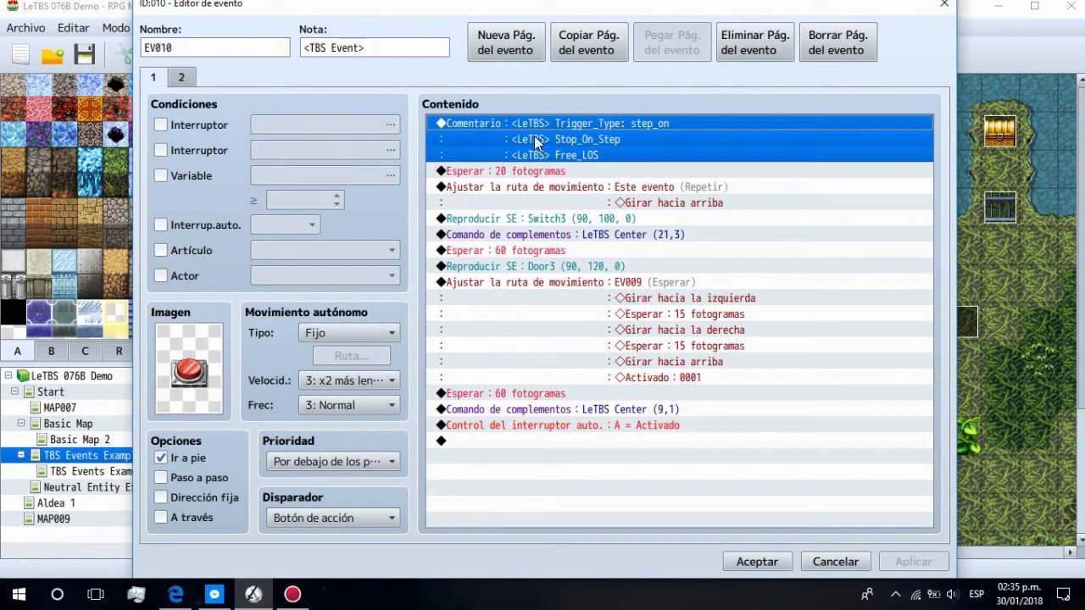
click(577, 127)
mouse_move(303, 47)
mouse_down()
mouse_move(417, 44)
mouse_move(307, 47)
mouse_up()
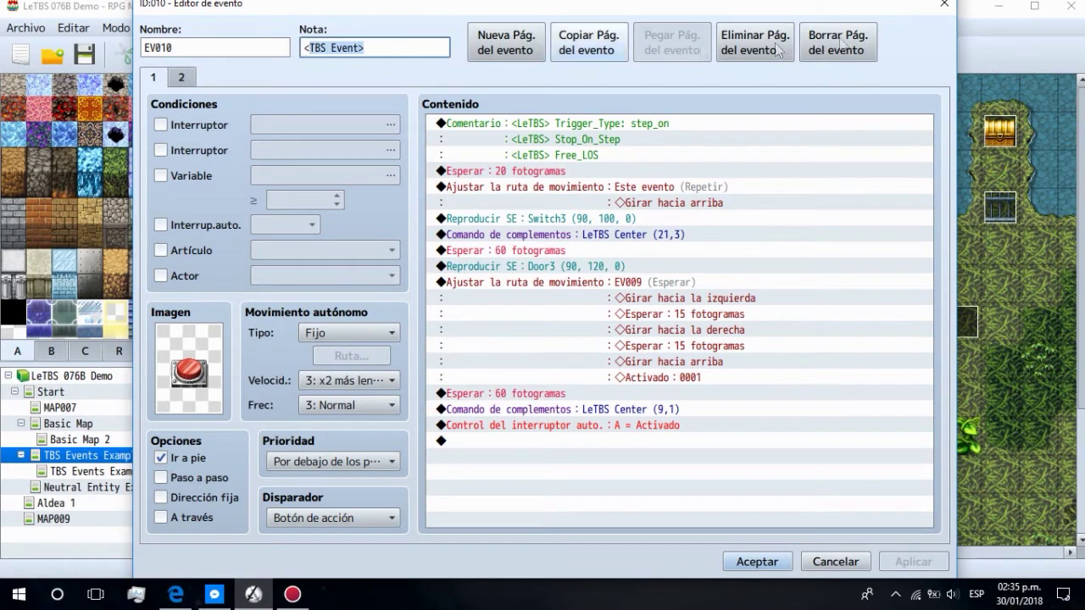
click(944, 4)
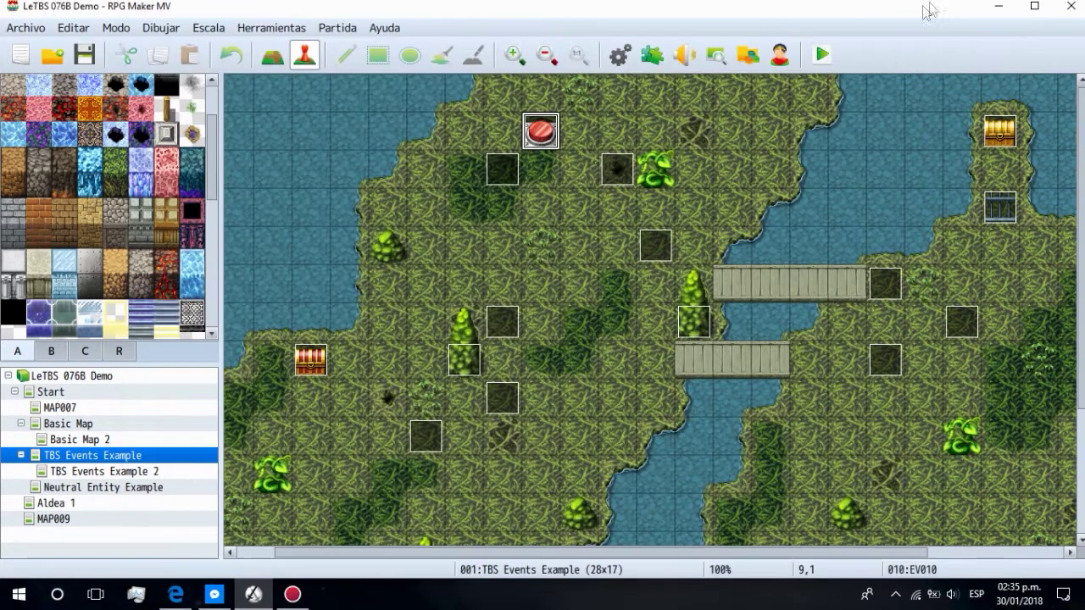
Step: Reopen the magic circle event on MAP009 and examine its <TBS Event> note
click(68, 488)
click(77, 519)
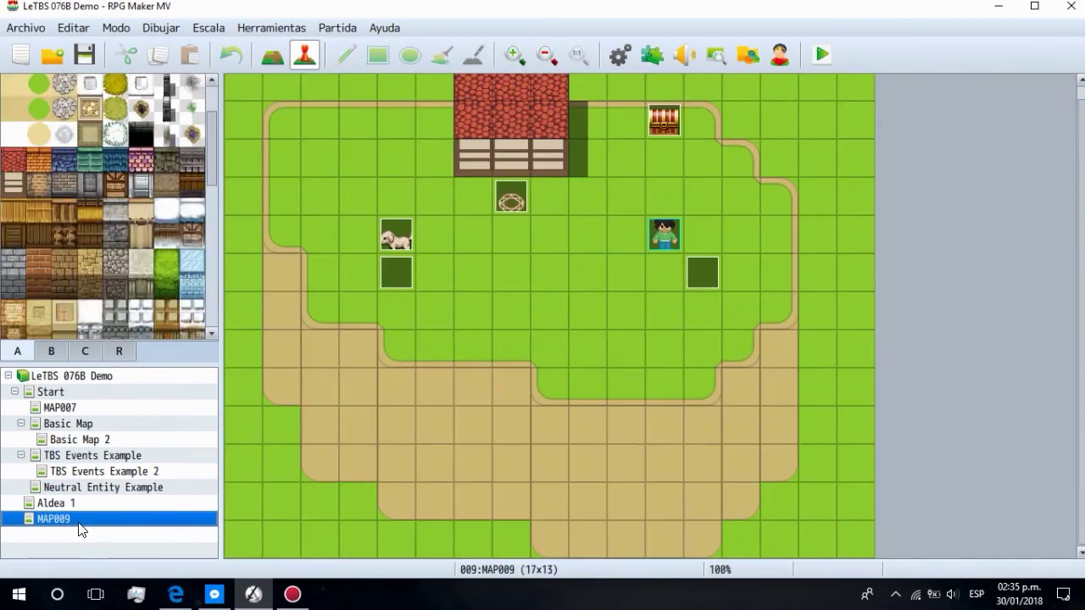
double_click(512, 200)
click(378, 47)
key(Home)
drag(403, 44, 302, 49)
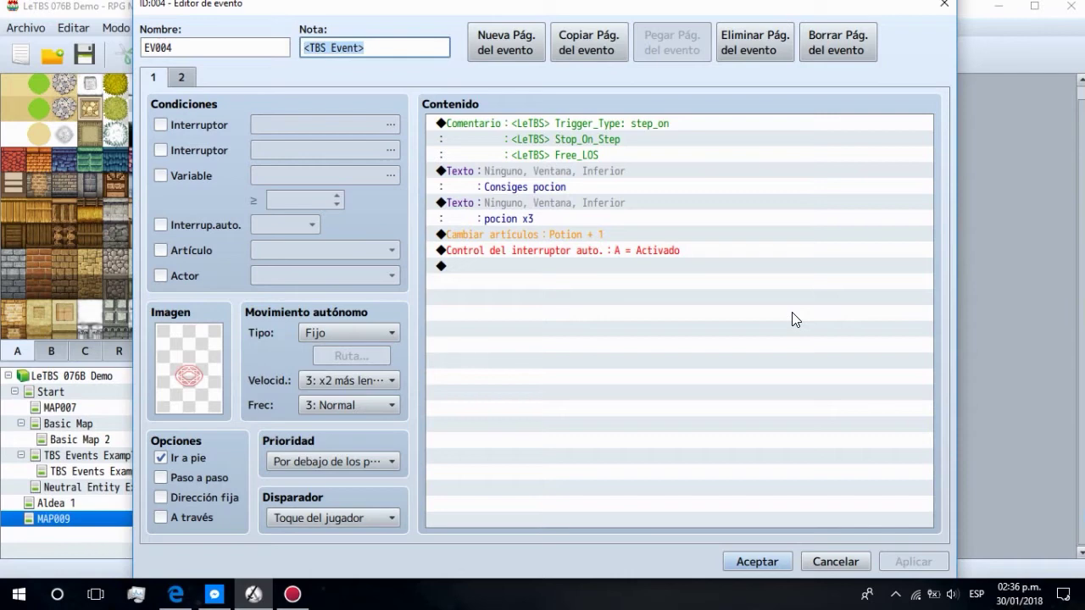
Step: Examine the Trigger_Type, Stop_On_Step and Free_LOS lines of the magic circle event's comment
click(620, 124)
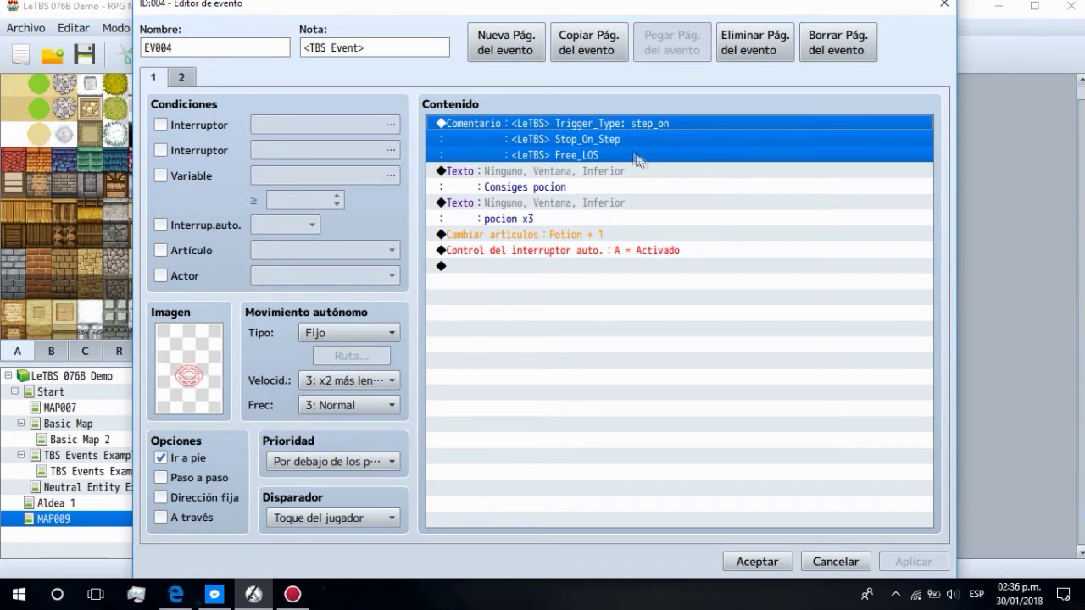
click(607, 144)
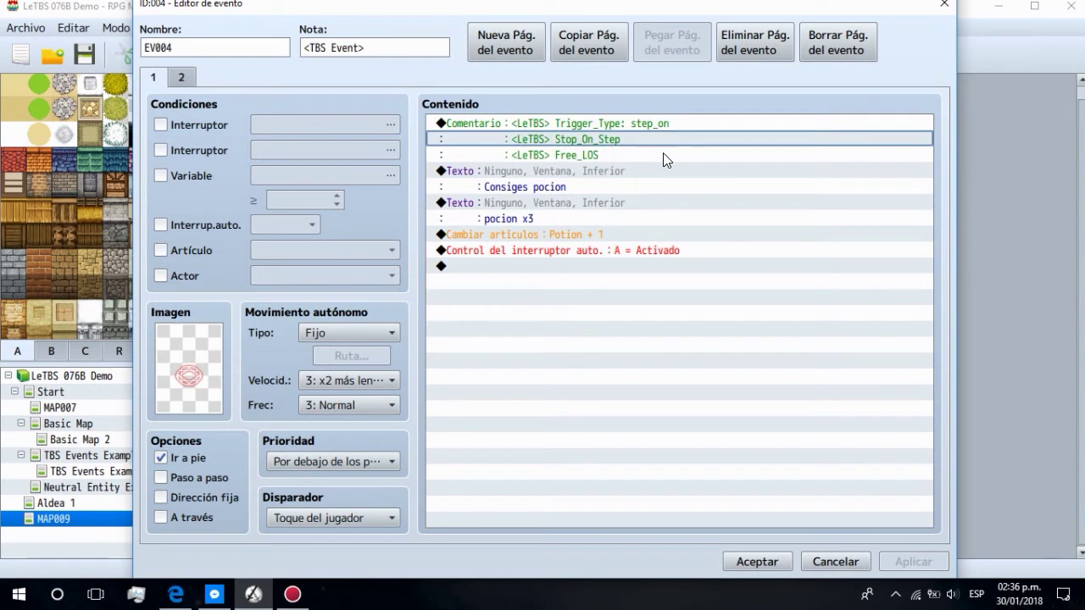
click(609, 156)
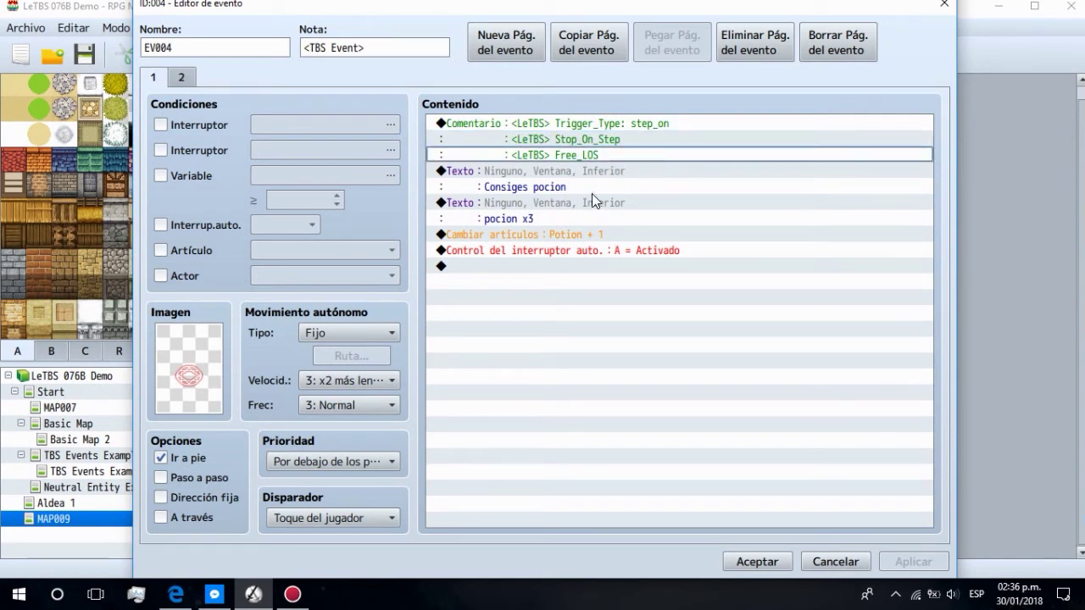
click(572, 141)
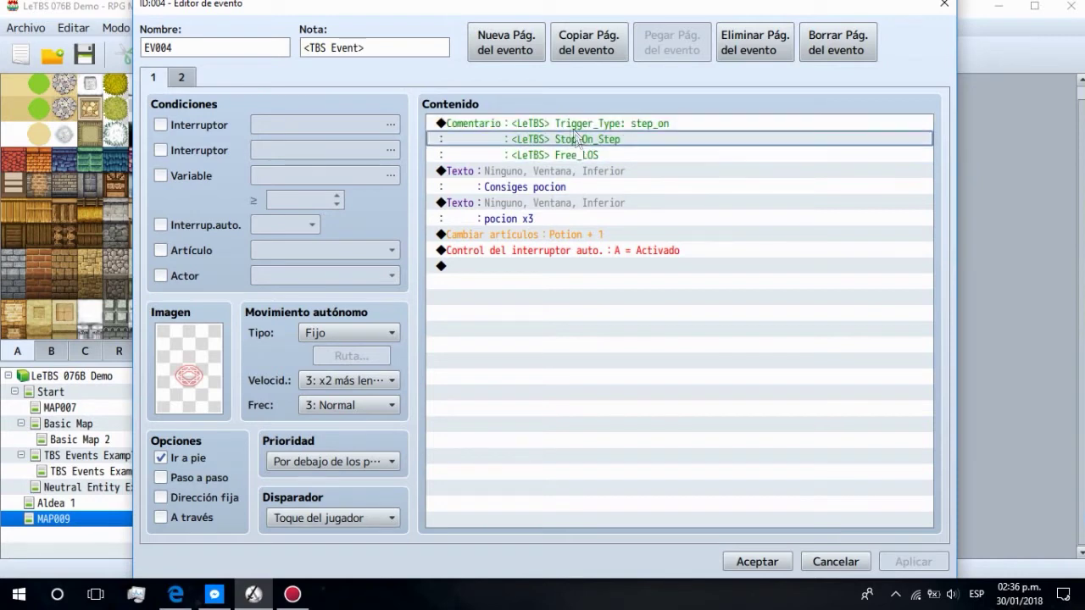
click(560, 120)
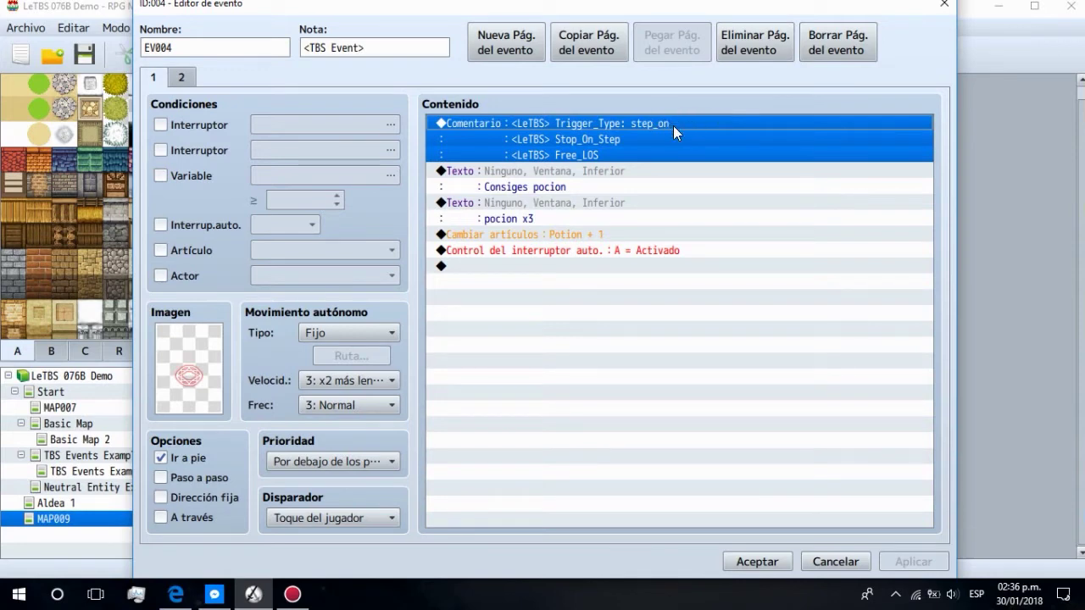
Step: Review the two text messages and the item change command in the magic circle event's contents
click(566, 183)
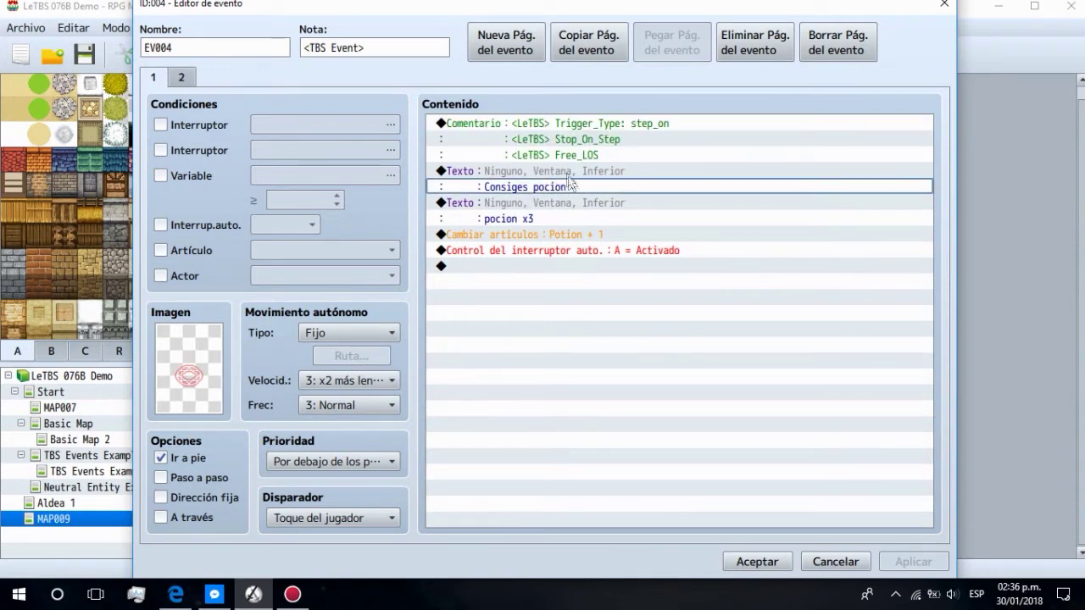
click(566, 183)
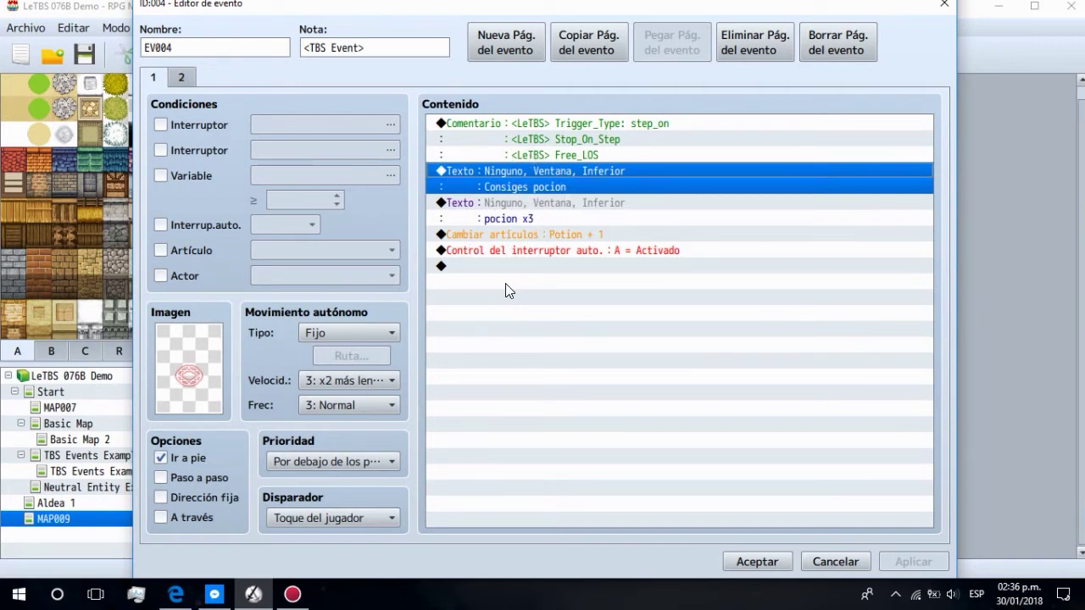
click(506, 207)
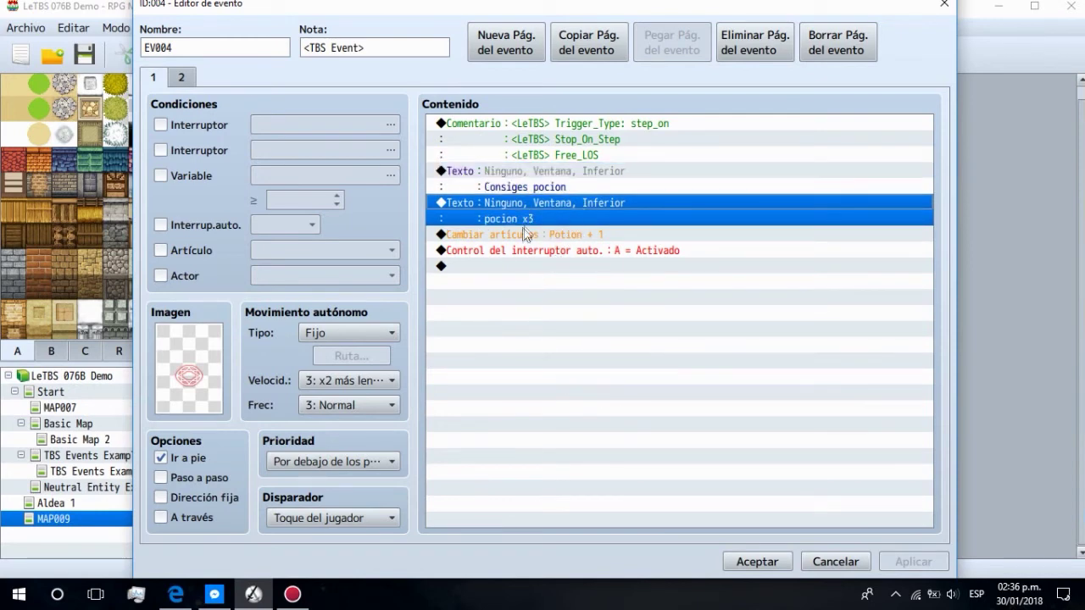
click(576, 190)
click(574, 196)
click(568, 190)
click(563, 200)
click(555, 185)
click(556, 222)
click(574, 235)
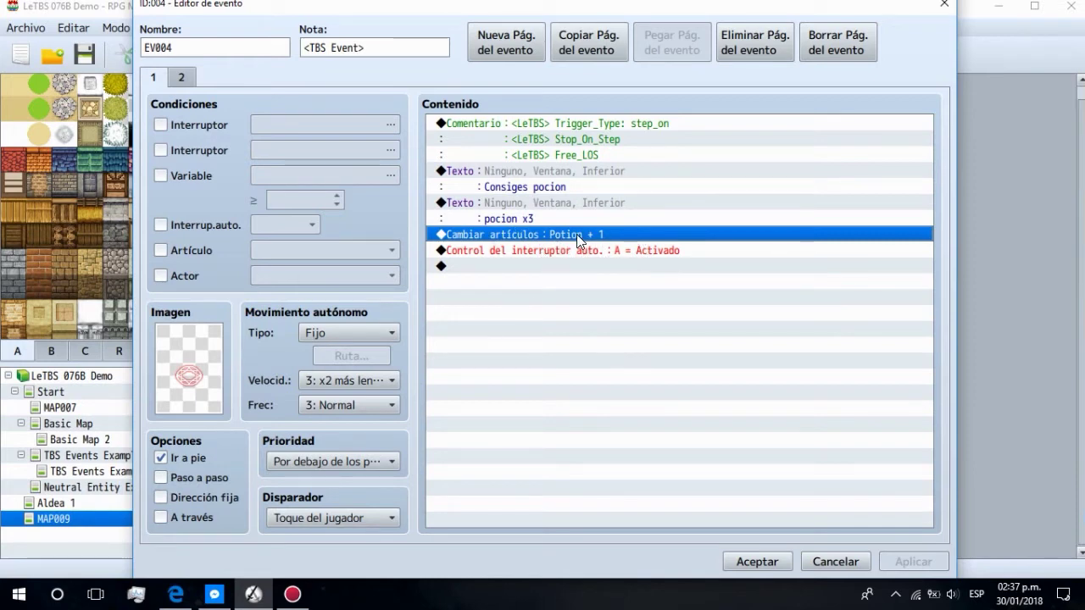
key(Insert)
key(Escape)
click(596, 191)
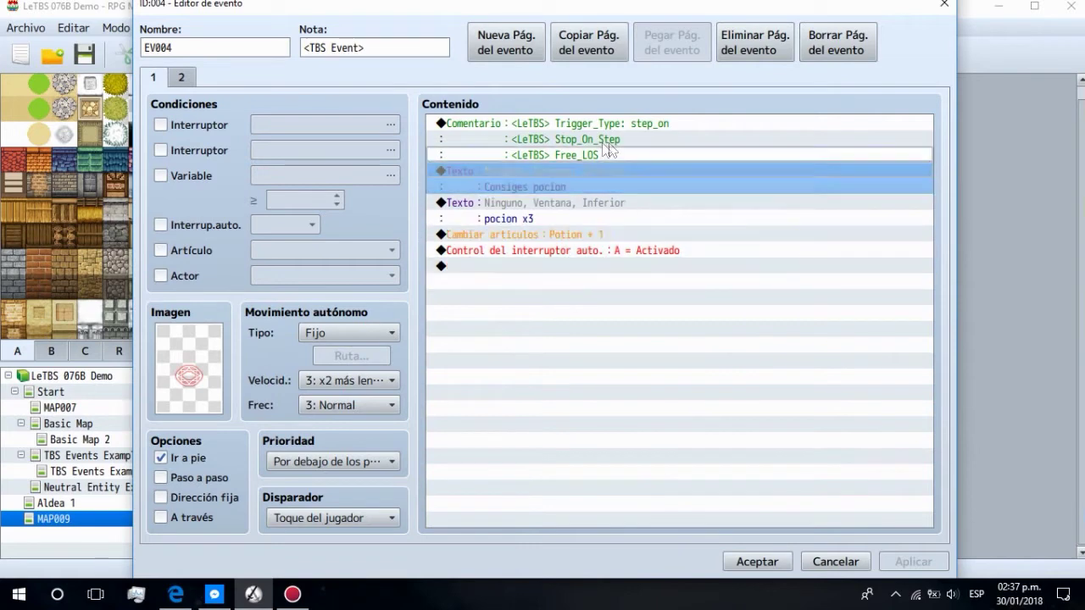
Step: Set the constant Potion increase in the magic circle event's item change command to 3
click(602, 237)
key(Return)
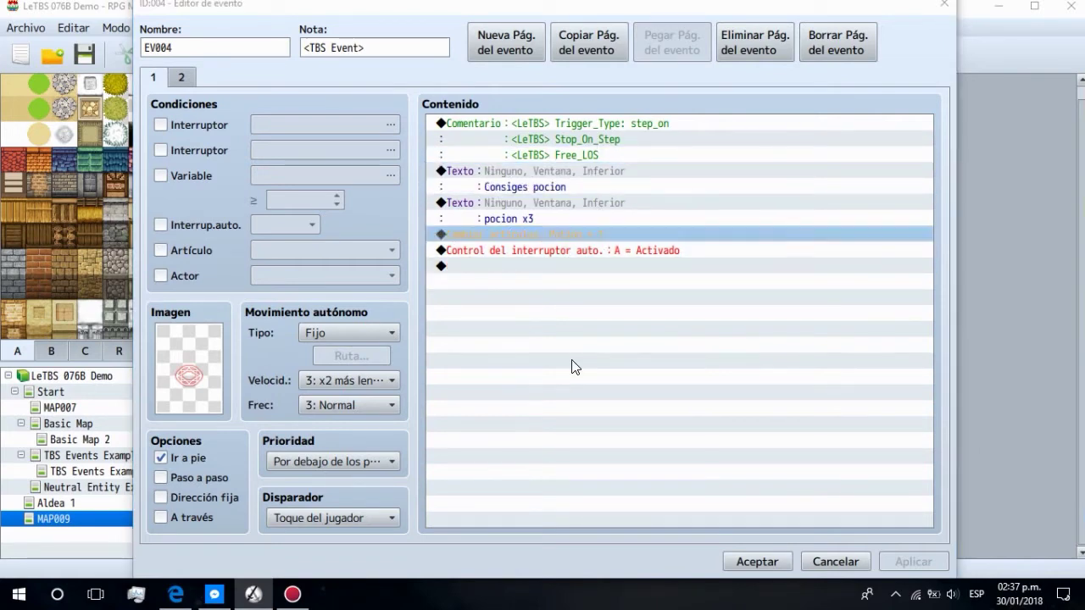
double_click(718, 342)
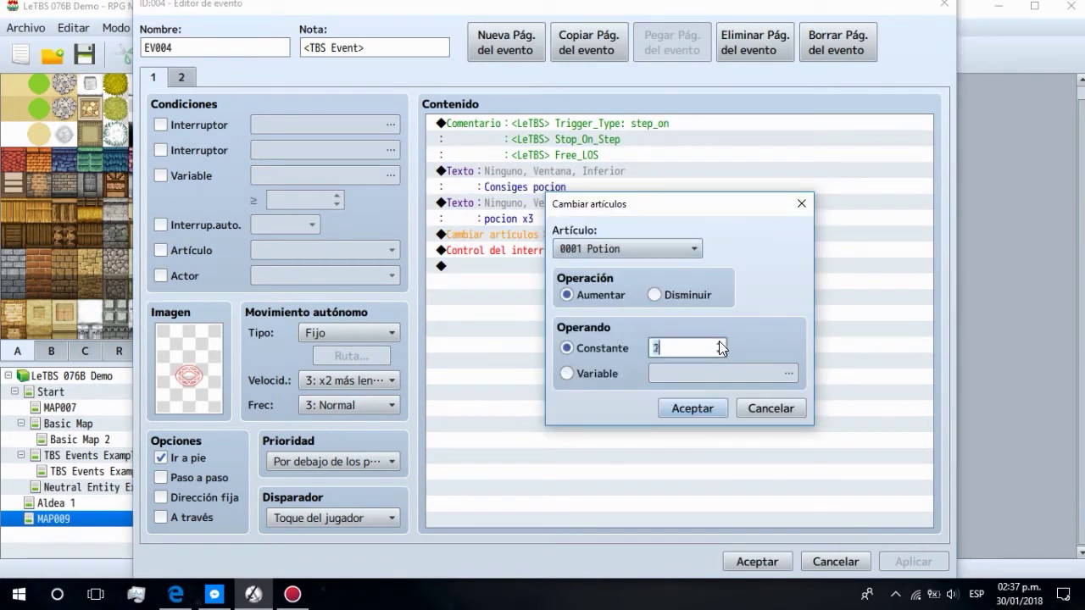
click(690, 408)
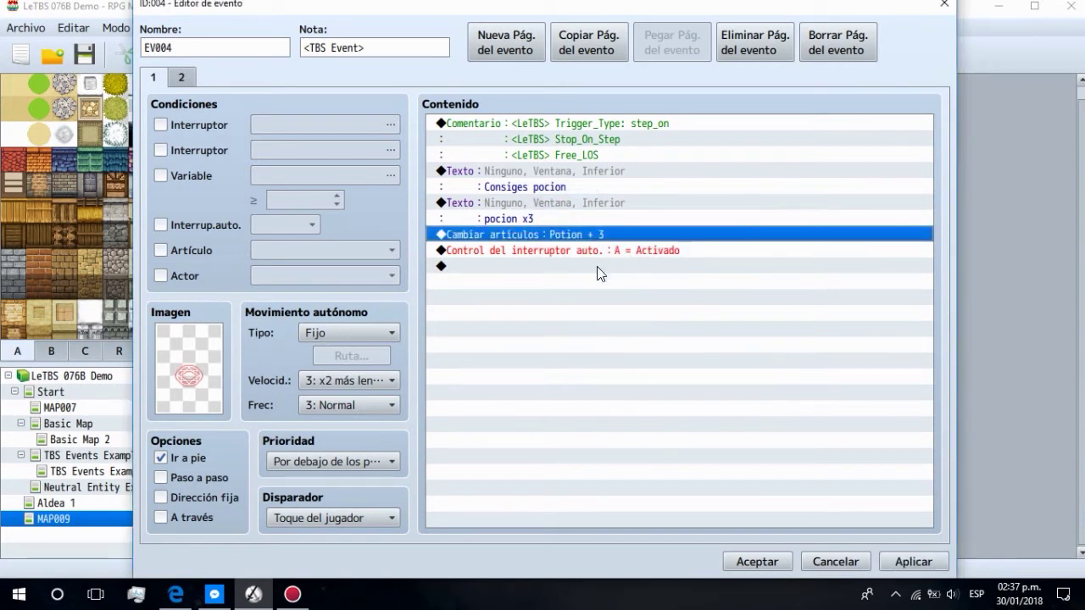
Step: Examine the self switch A command on the magic circle event's first page and the conditions of its second page
click(549, 252)
click(588, 268)
click(637, 249)
click(512, 301)
click(537, 250)
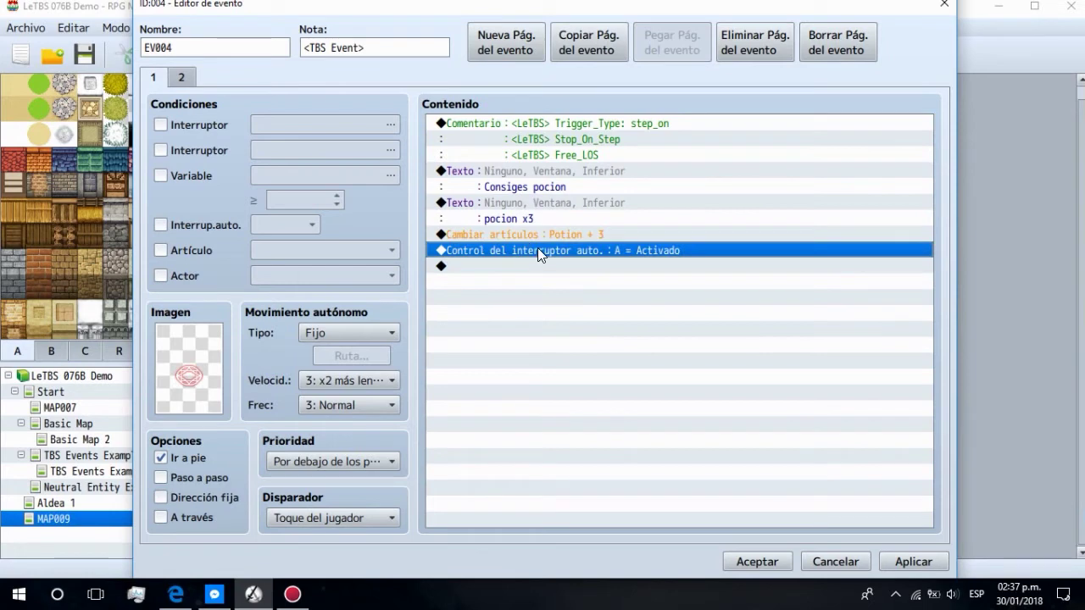
click(178, 78)
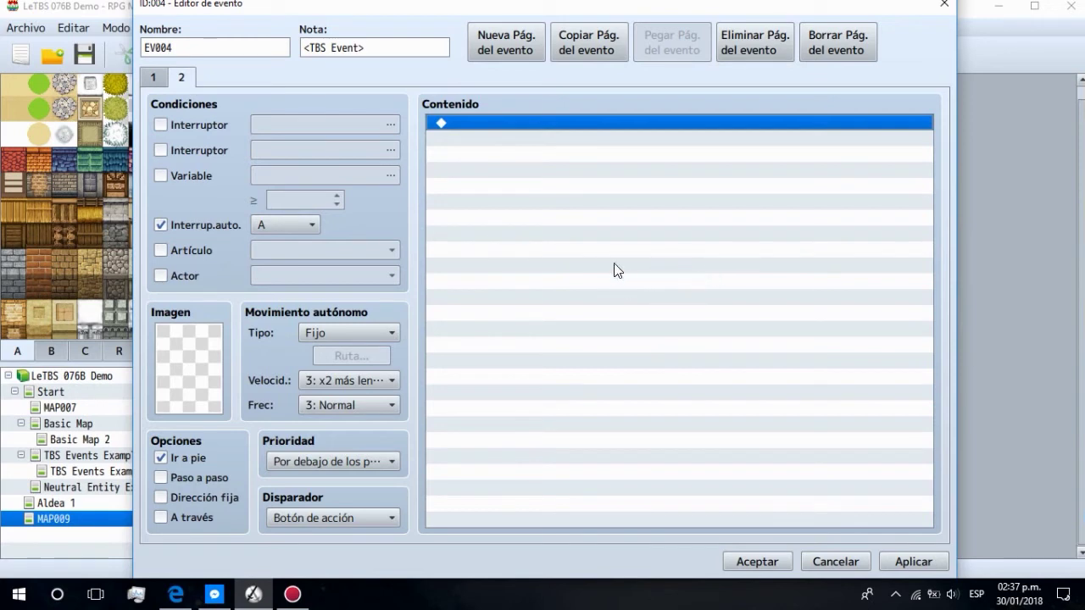
Step: Review the magic circle event's first-page commands and second page again, and close its editor without keeping the changes
click(145, 75)
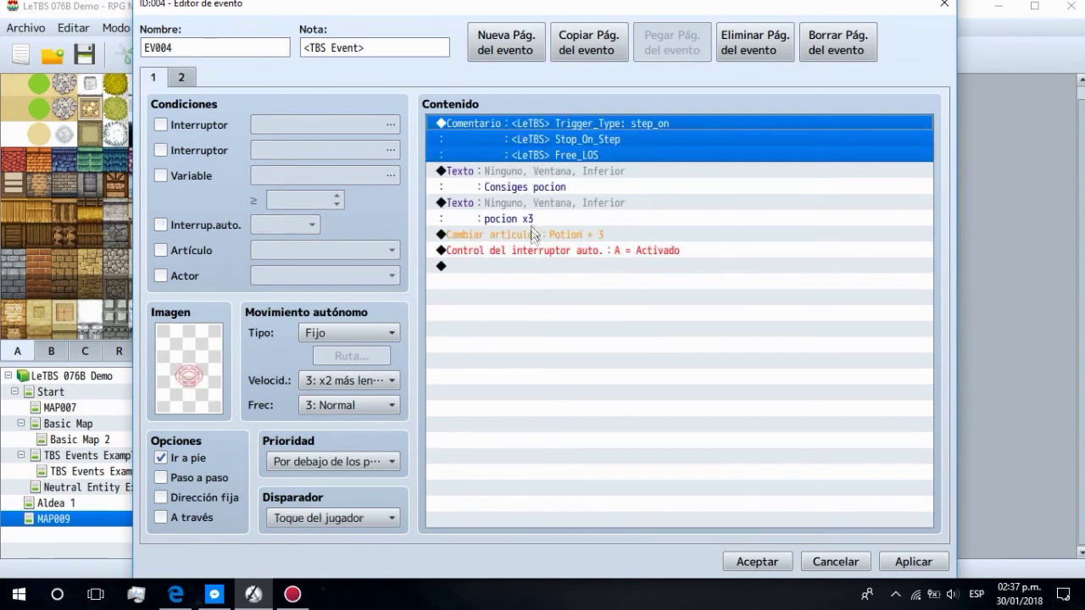
click(559, 252)
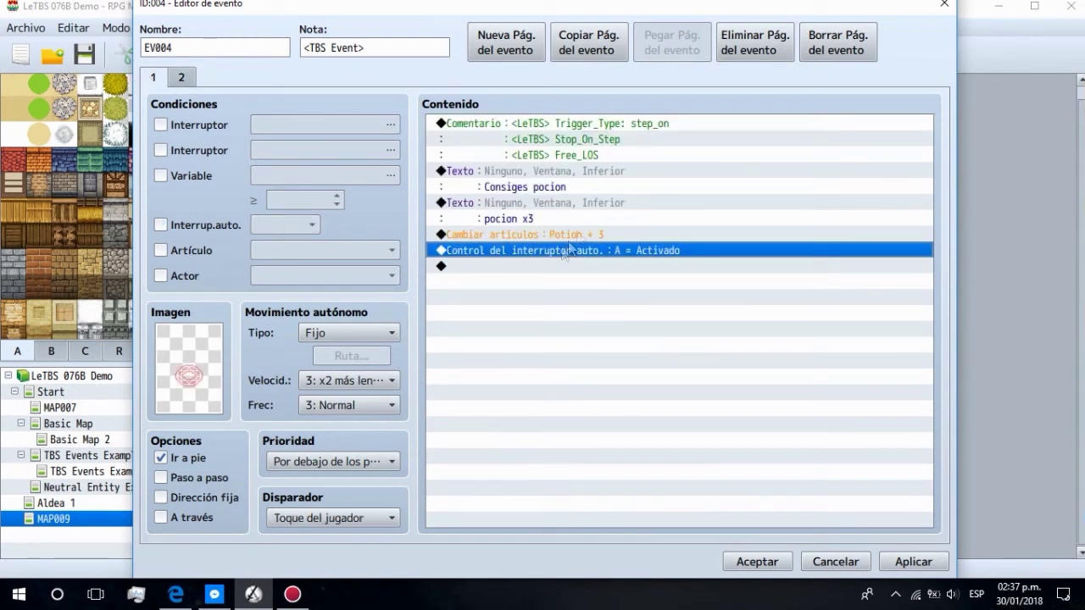
click(572, 126)
click(581, 207)
click(587, 234)
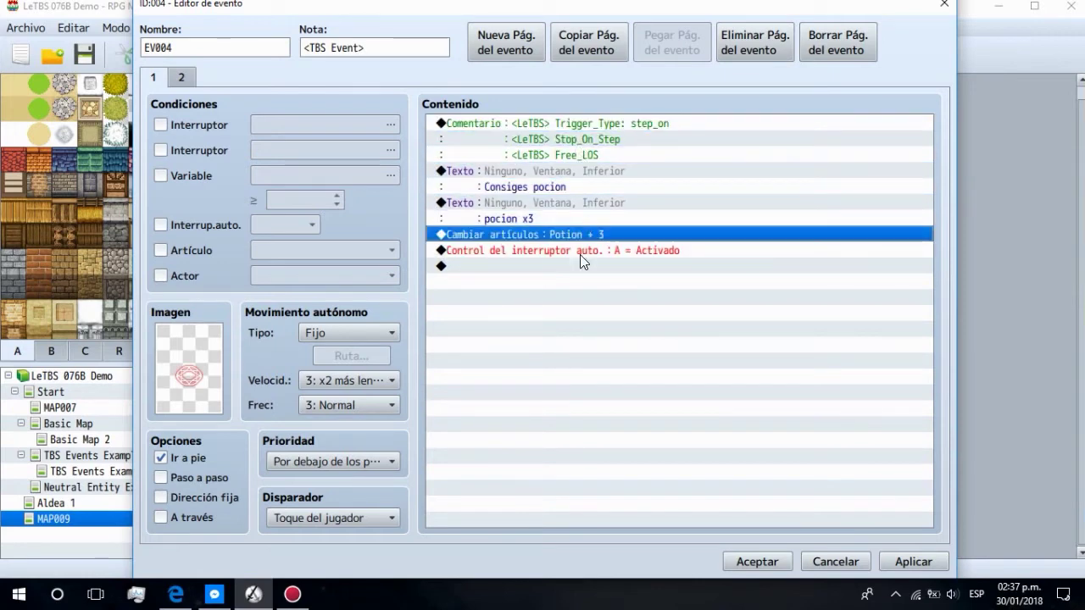
click(579, 252)
click(194, 78)
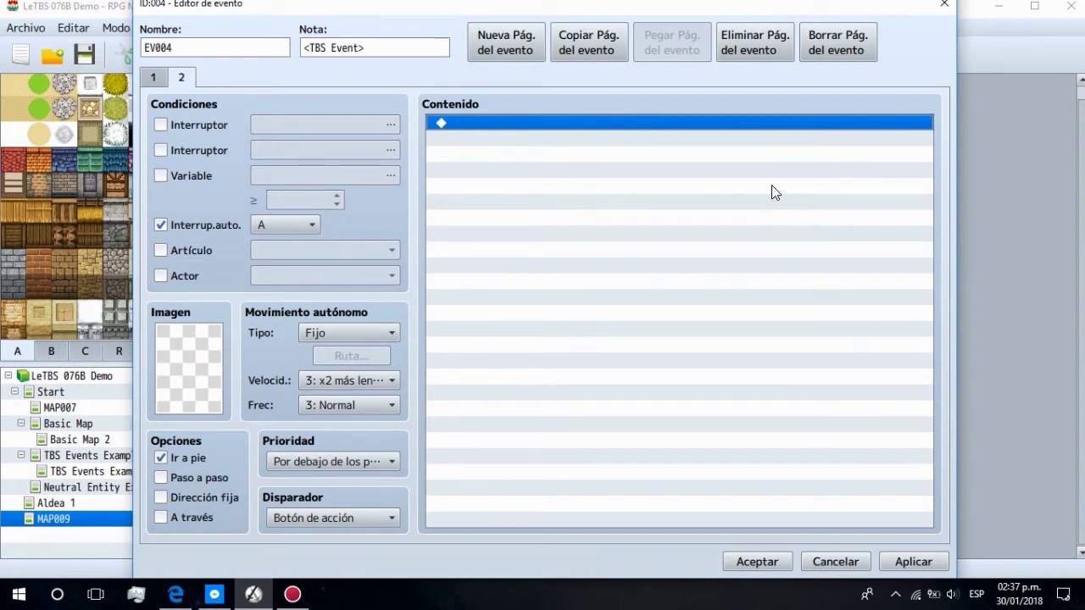
click(941, 9)
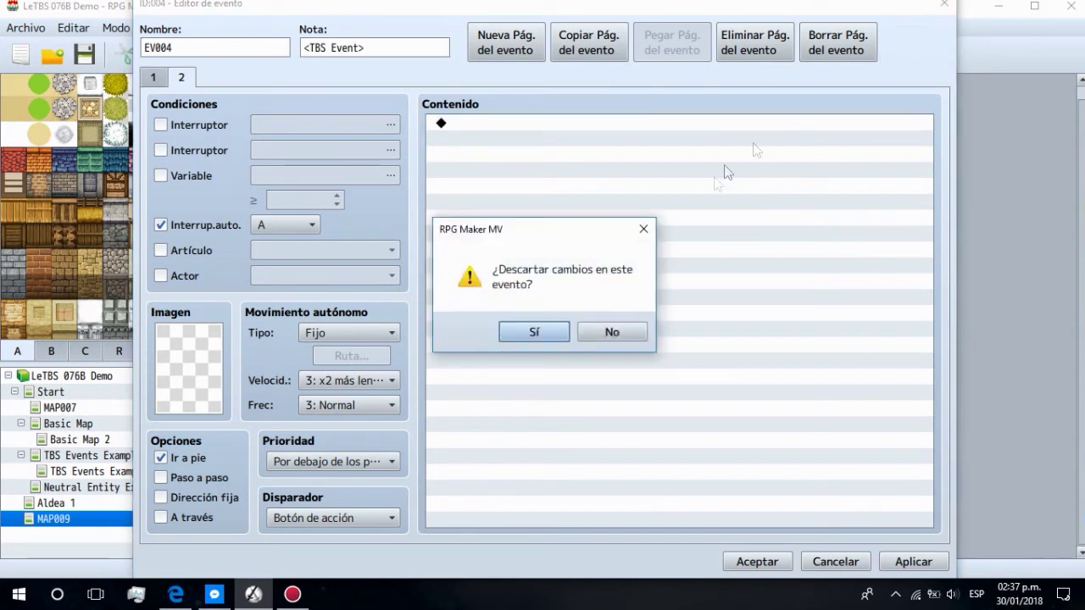
click(613, 331)
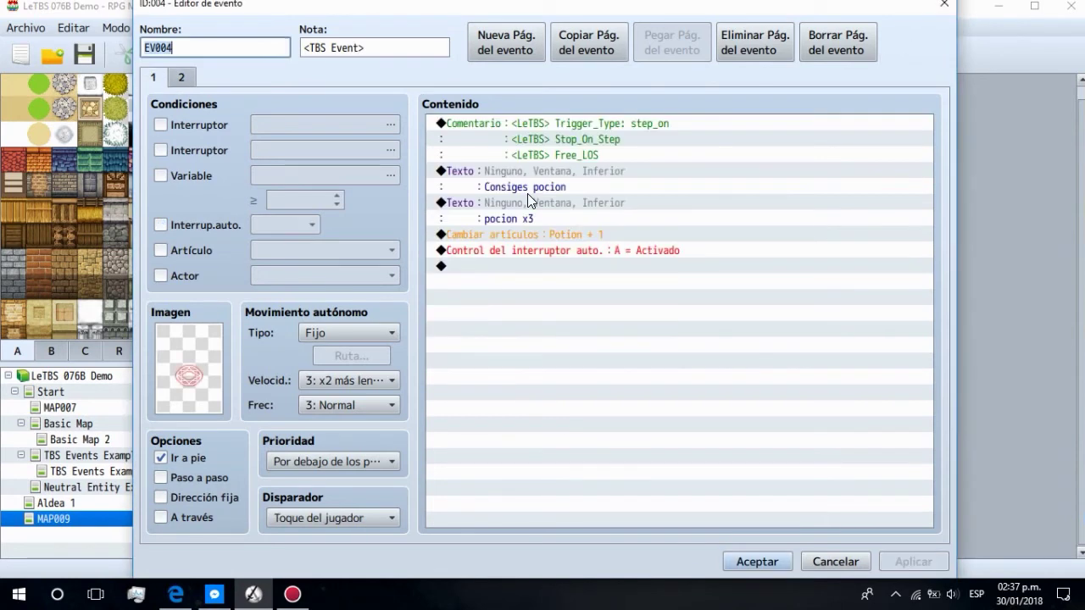
Step: Set the magic circle event's priority to Por debajo de los personajes and its trigger to Toque del jugador, and accept the event
click(356, 461)
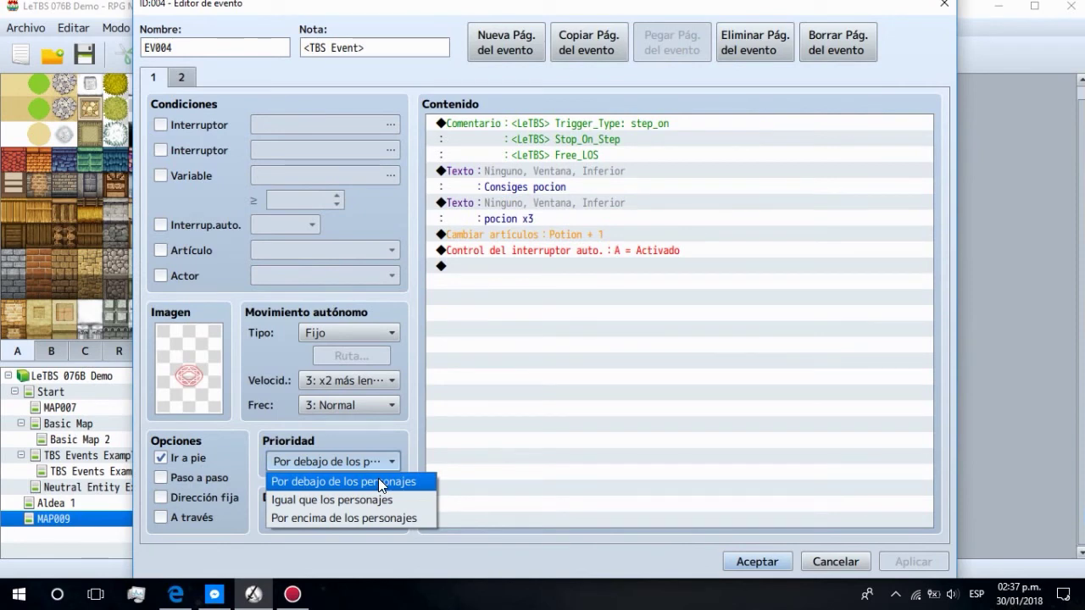
click(378, 481)
click(368, 522)
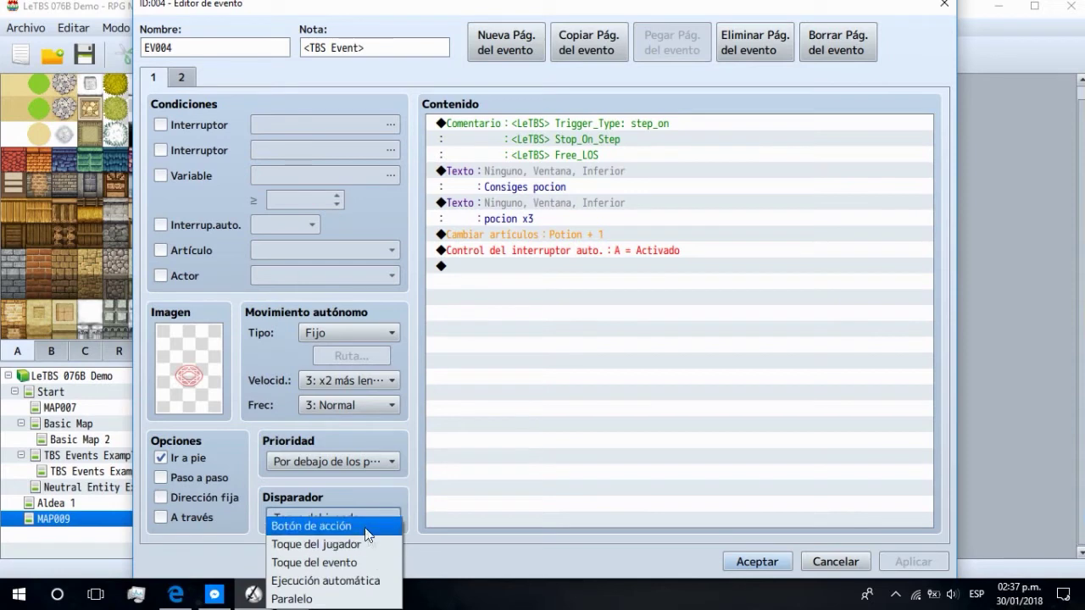
click(374, 545)
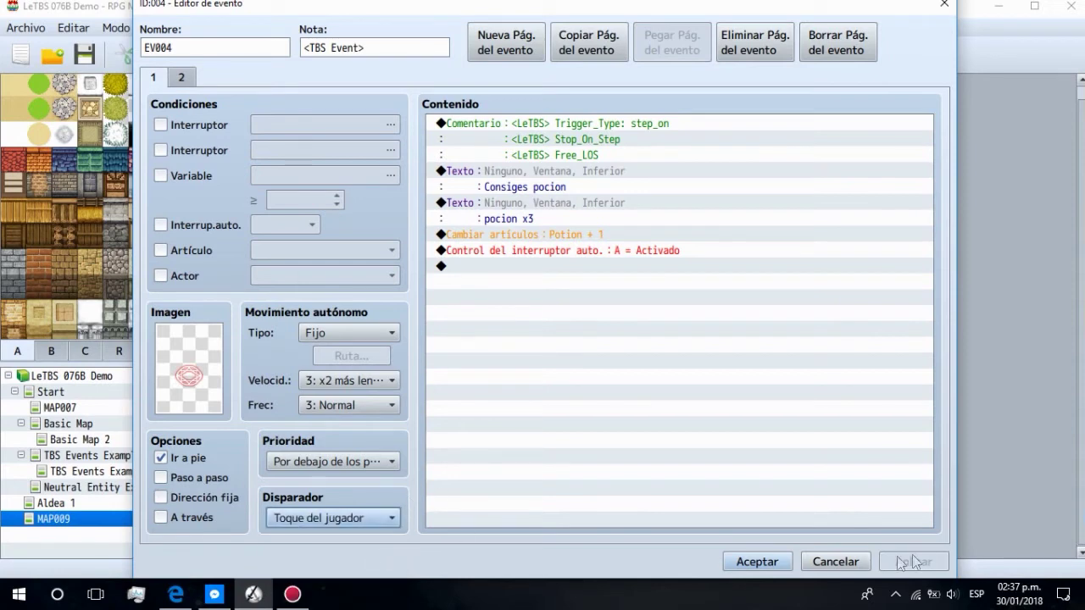
click(770, 565)
Step: Open the chest event on MAP009 and examine its <TBS Event> note and Trigger_Type: touch comment
double_click(659, 128)
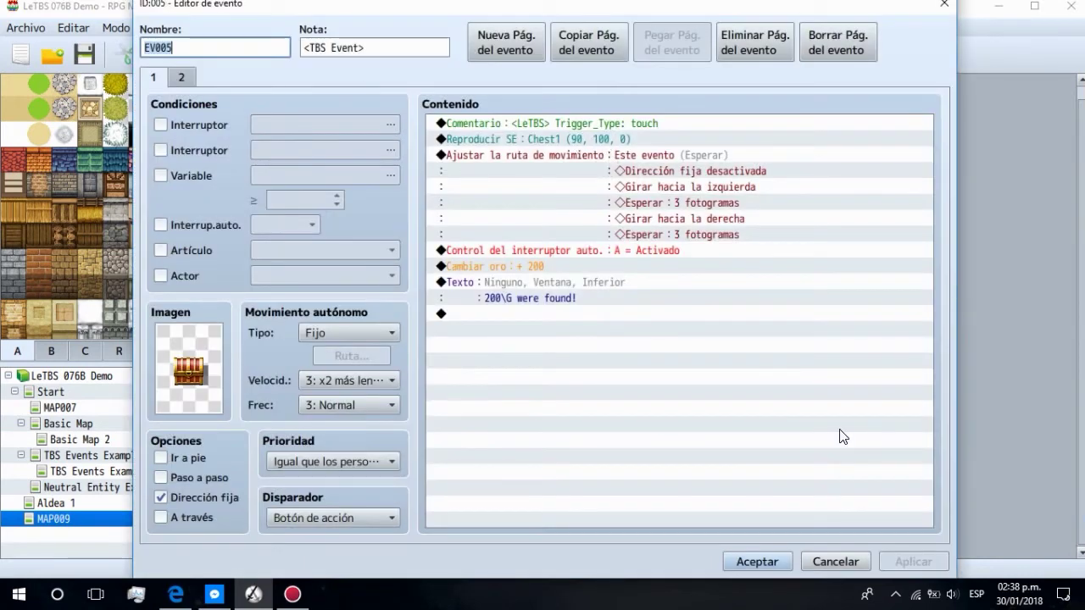
drag(385, 48, 304, 48)
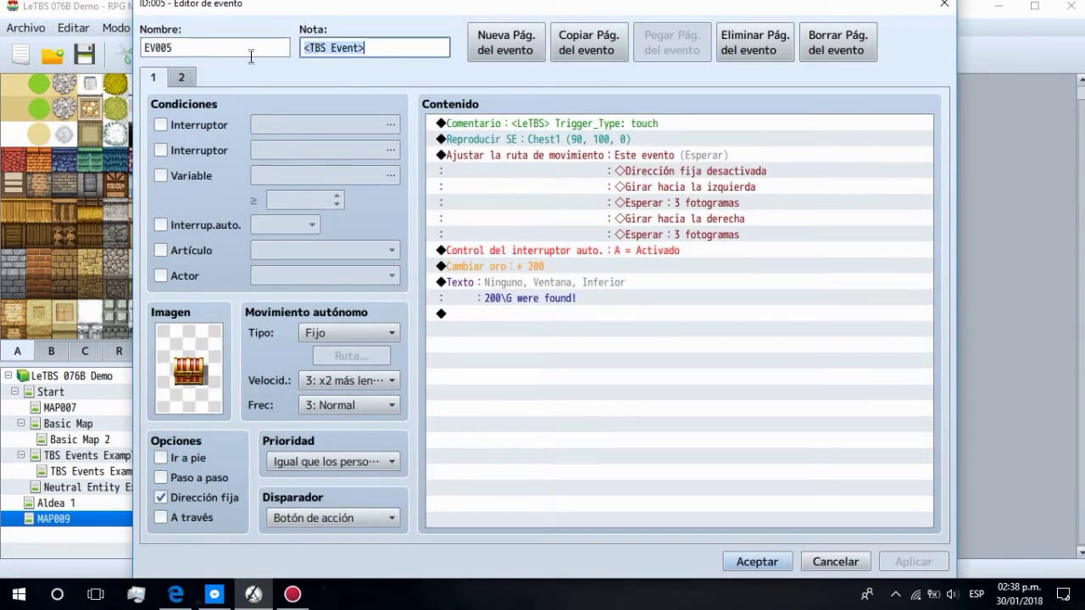
click(374, 48)
drag(374, 49, 309, 56)
click(606, 155)
click(579, 123)
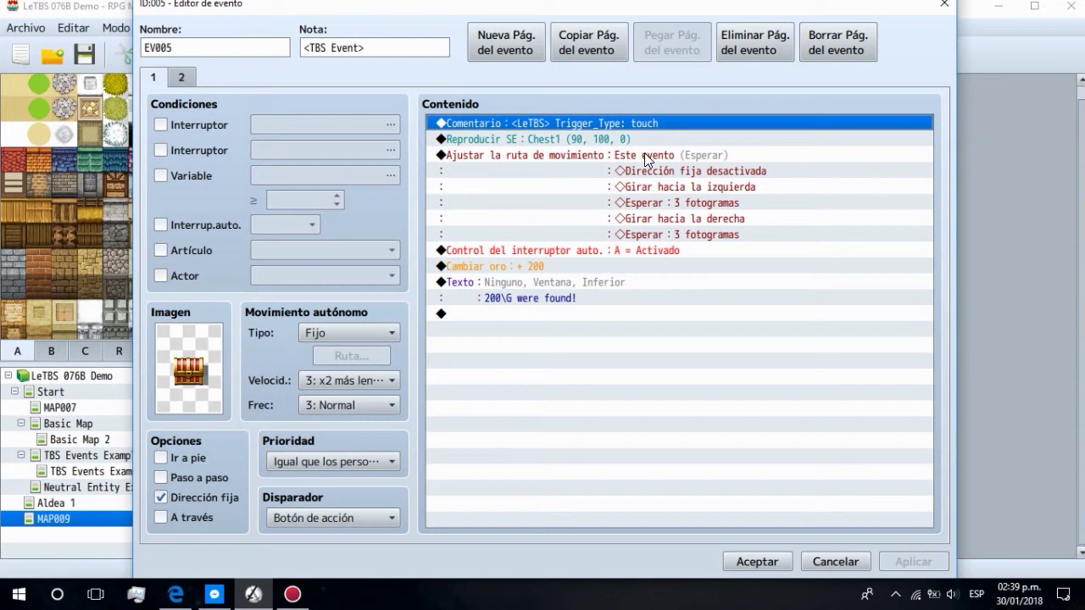
Step: Preview the Chest1 sound in the chest event's sound effect command without changing it
mouse_move(644, 152)
mouse_down()
mouse_move(645, 139)
mouse_move(651, 288)
mouse_move(641, 146)
mouse_up()
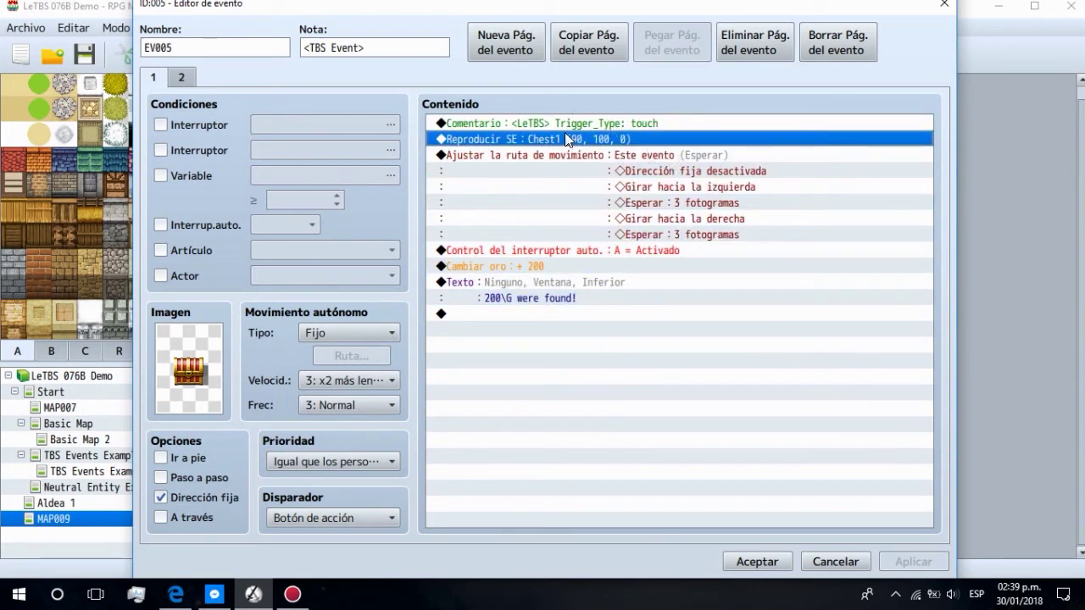
drag(606, 157, 547, 124)
click(512, 137)
key(Insert)
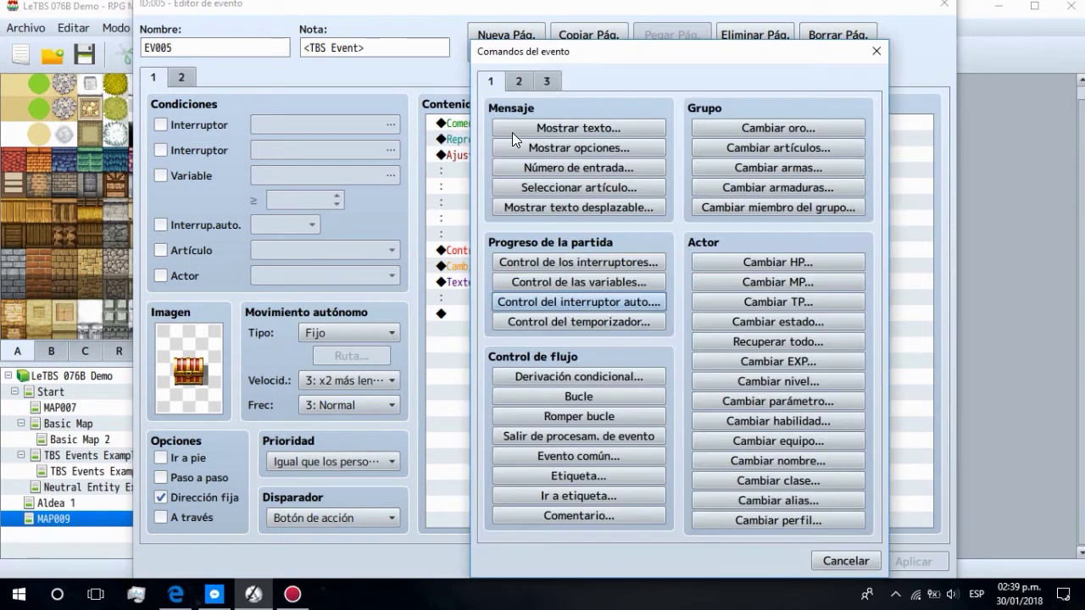
click(883, 53)
click(872, 140)
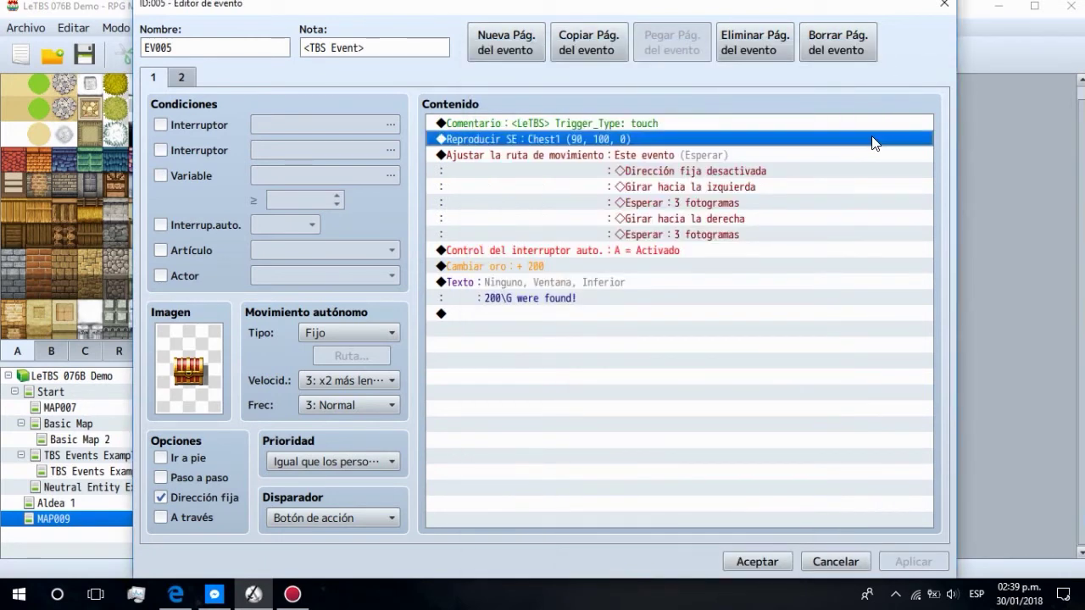
double_click(874, 140)
click(768, 159)
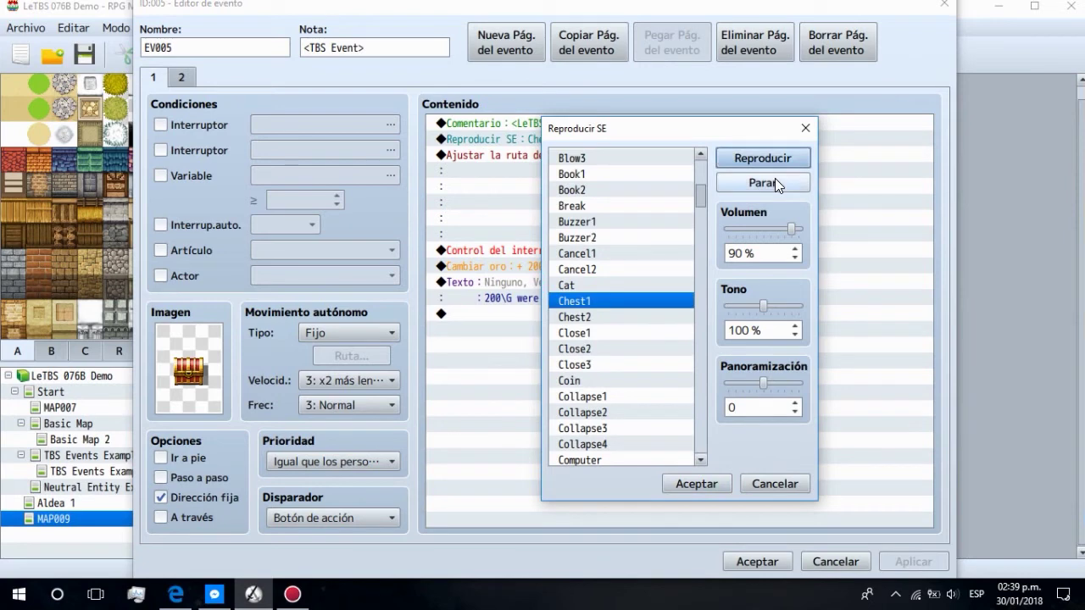
click(774, 180)
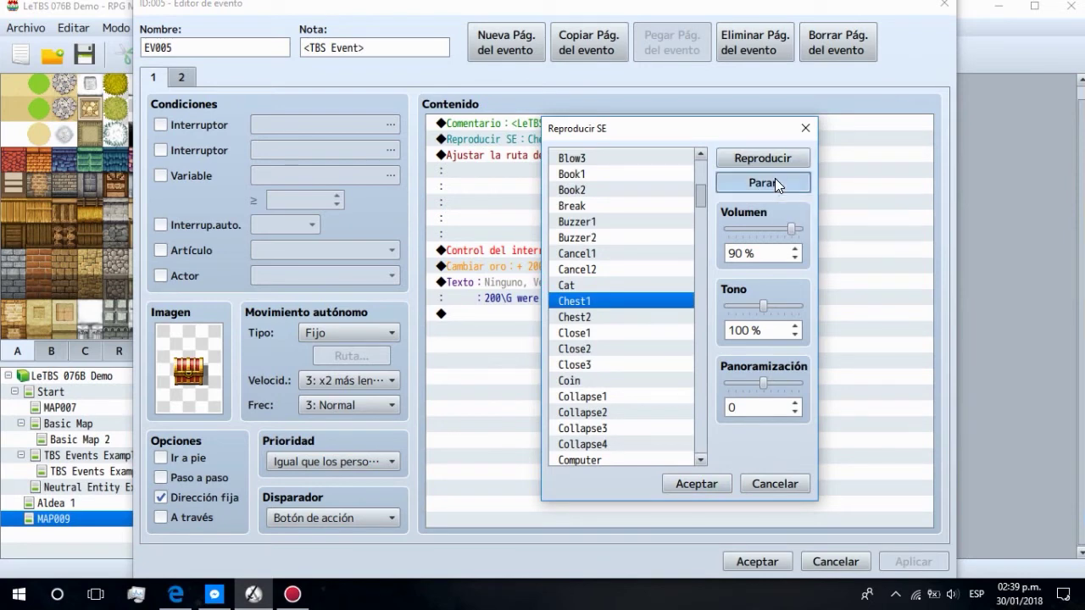
click(798, 137)
Step: Examine the chest event's movement route command, including its direction fix, turns and 3-frame waits
click(585, 155)
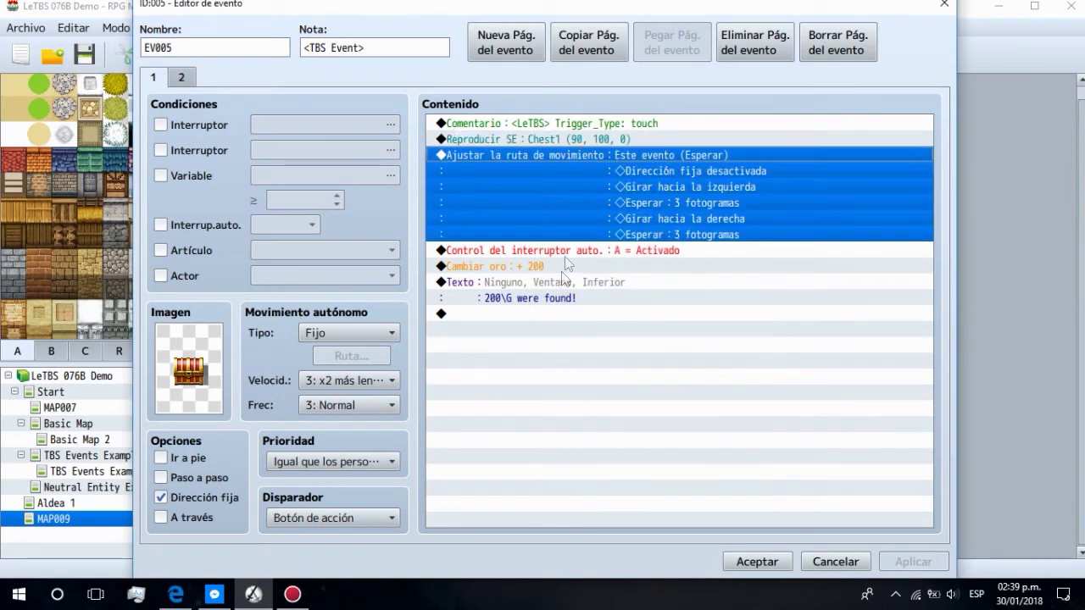
double_click(675, 172)
click(663, 267)
click(673, 153)
click(677, 235)
click(666, 165)
click(666, 169)
click(675, 234)
click(667, 153)
click(676, 207)
click(686, 153)
click(678, 218)
click(678, 235)
click(680, 155)
click(682, 170)
click(685, 211)
click(688, 170)
click(697, 154)
click(695, 169)
click(677, 156)
click(713, 183)
click(690, 160)
click(689, 186)
click(689, 153)
Step: Check the chest event's self switch A command and the second page that depends on it
click(596, 248)
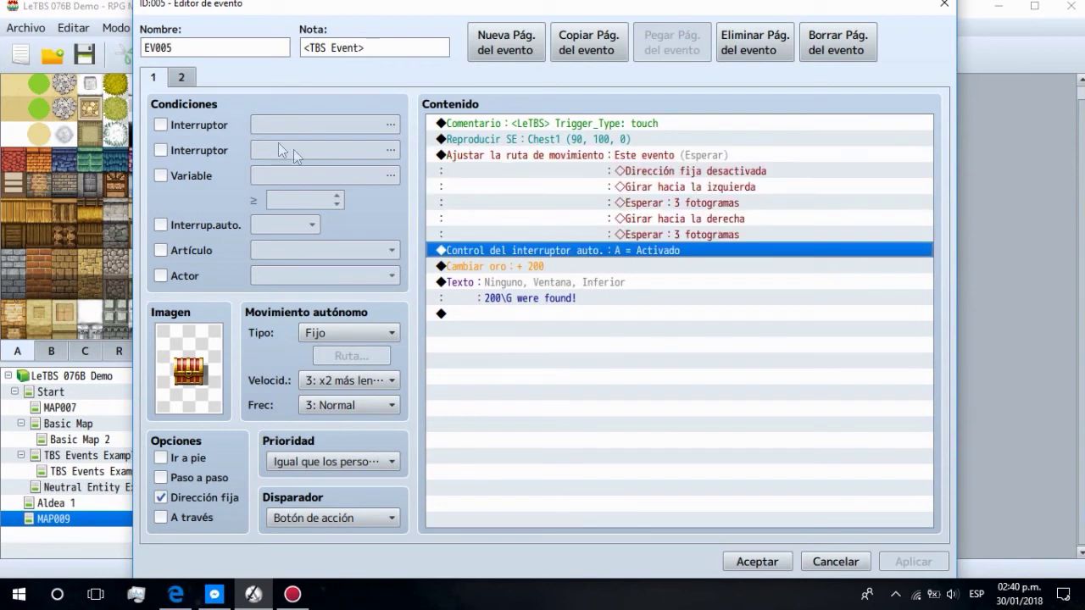
click(184, 76)
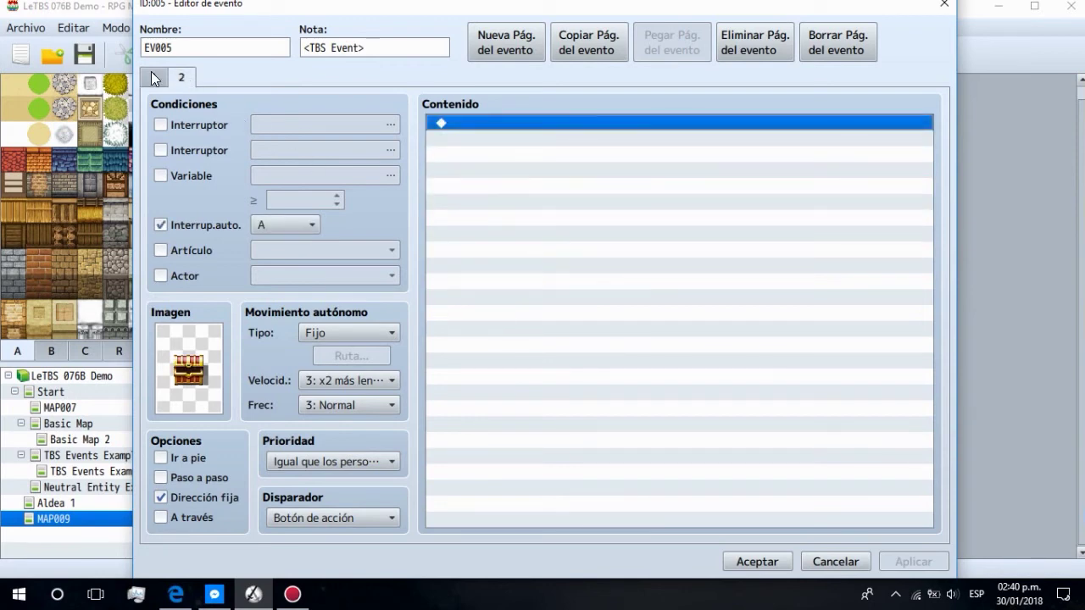
click(152, 77)
Step: Review the chest event's gold change command and the text message that follows it
click(502, 266)
click(504, 287)
click(500, 139)
click(500, 250)
click(505, 281)
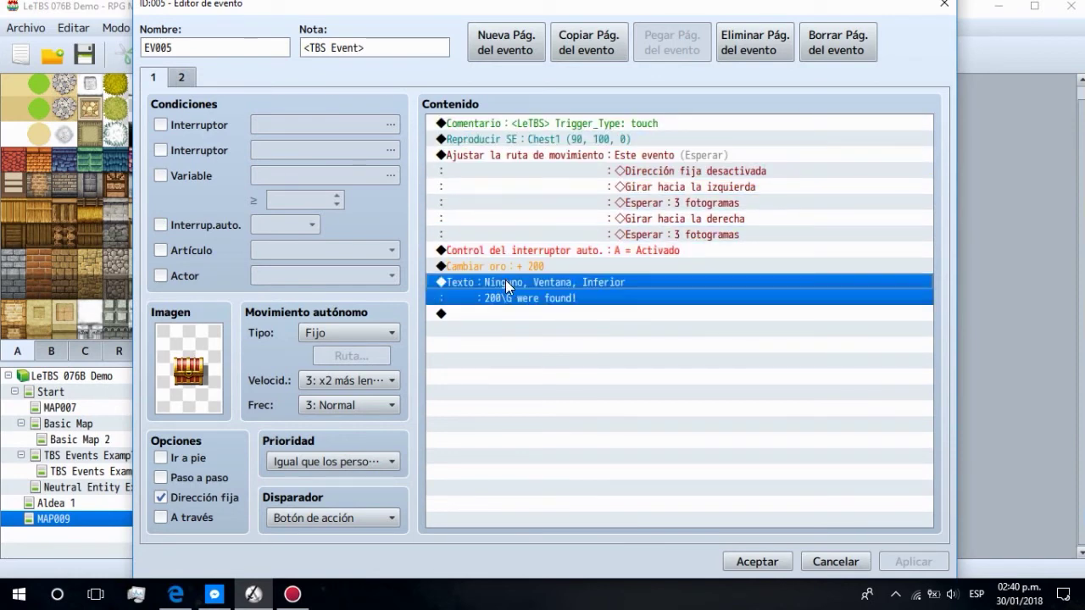
click(502, 266)
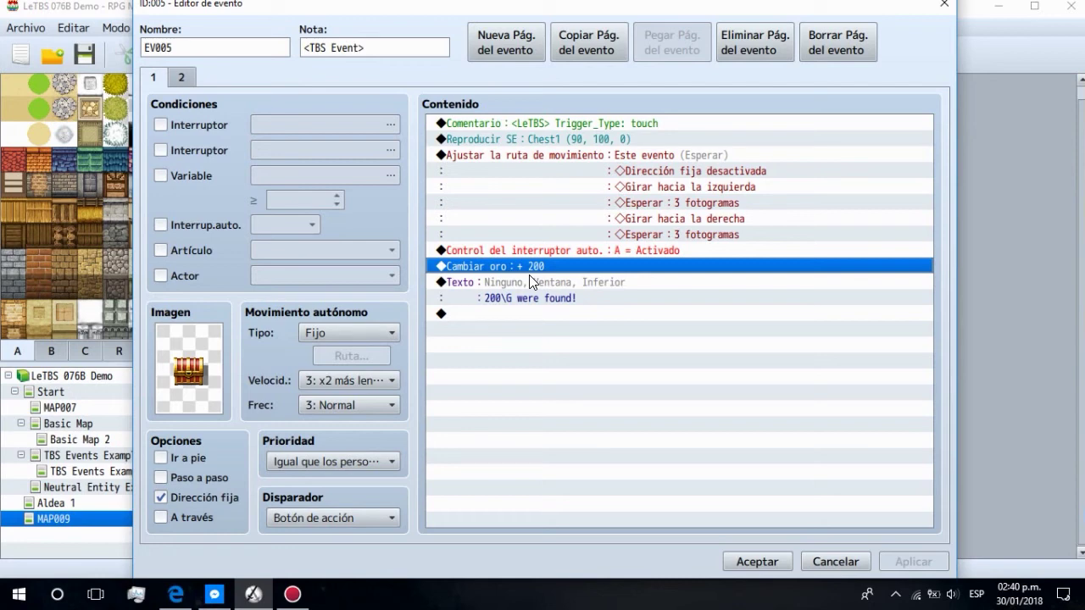
click(555, 298)
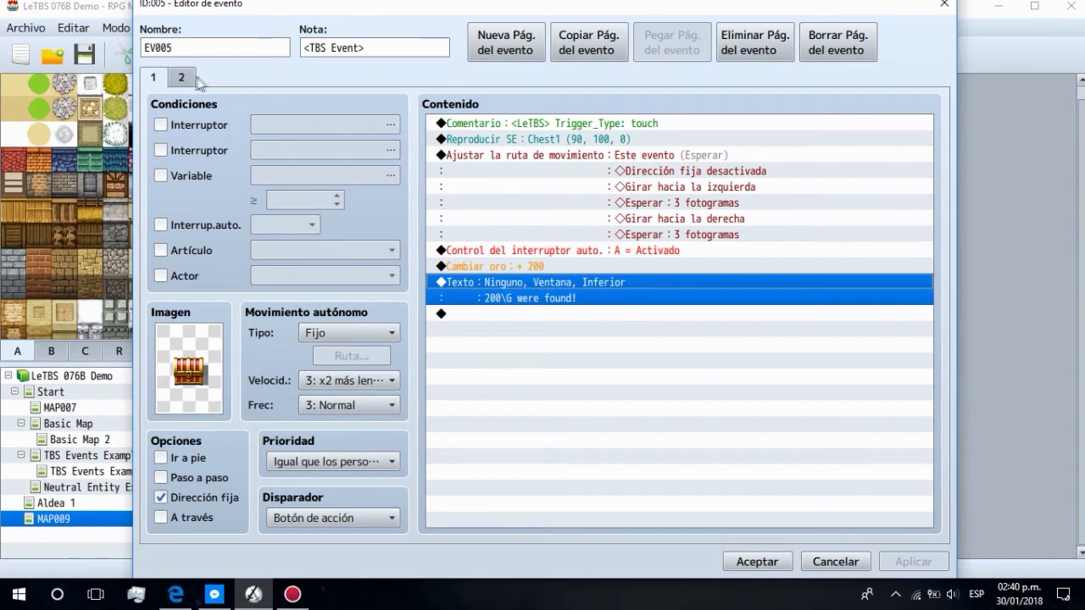
click(515, 318)
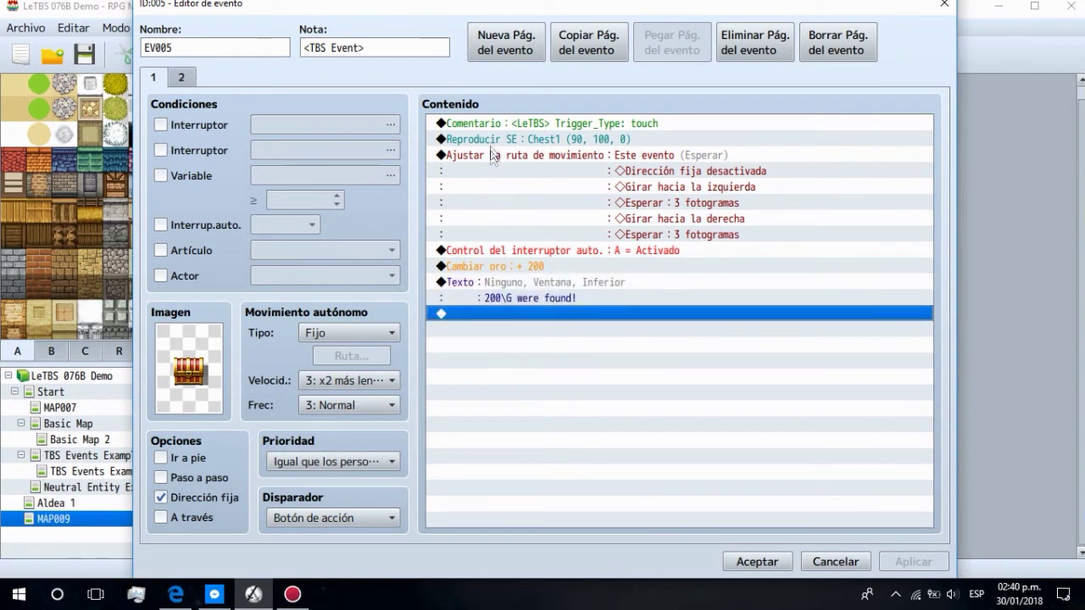
Step: Go over the chest event's first-page commands once more and examine the chest image on its second page
click(486, 123)
click(524, 281)
click(532, 315)
click(180, 77)
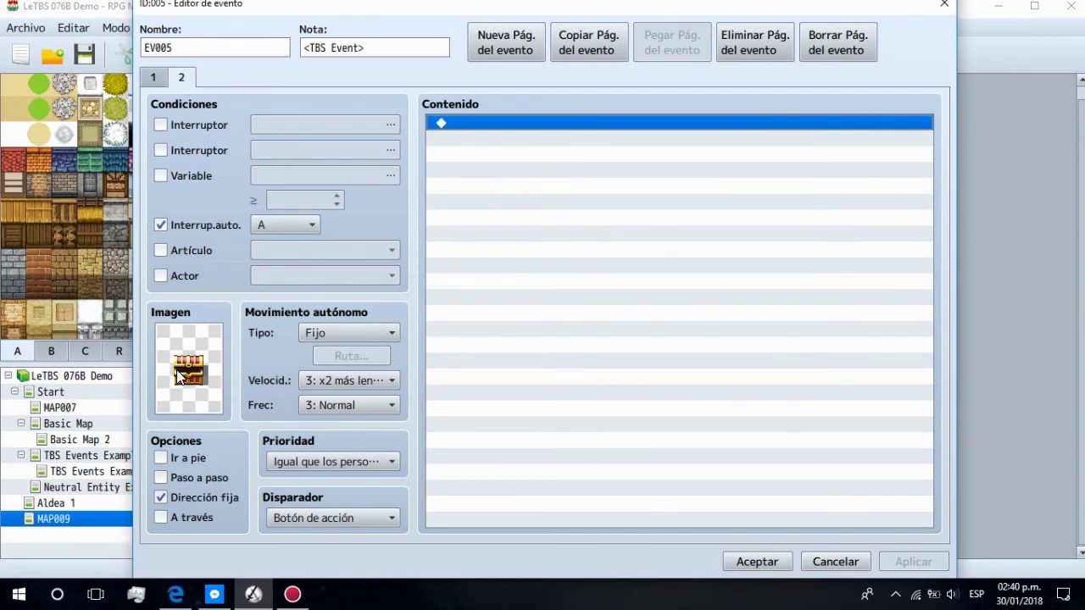
click(159, 71)
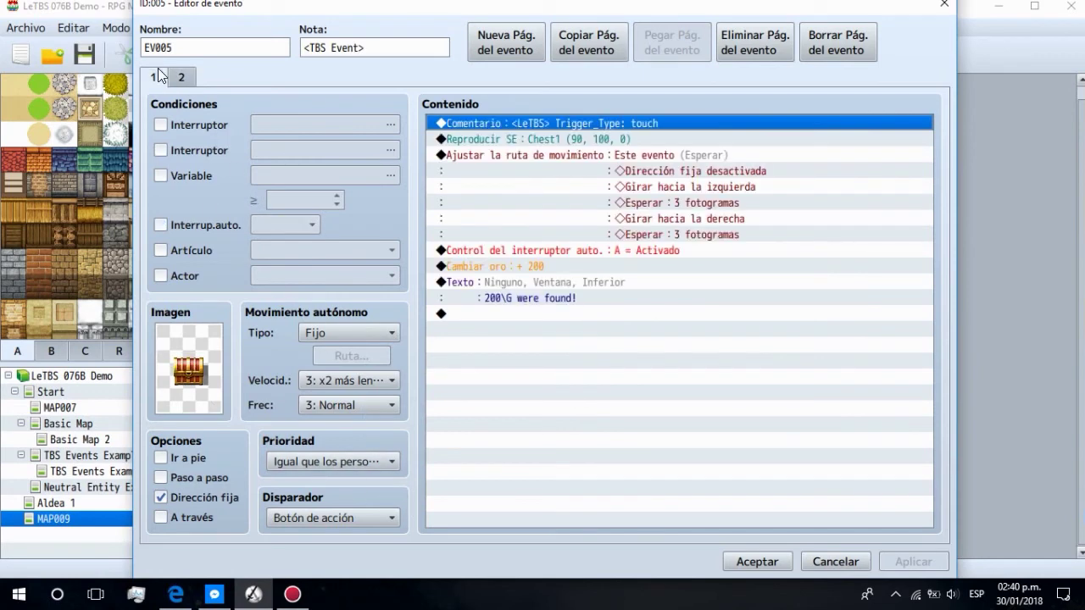
Step: Check the priority and trigger options on the chest event's first page and its touch comment, and close the event editor
click(359, 463)
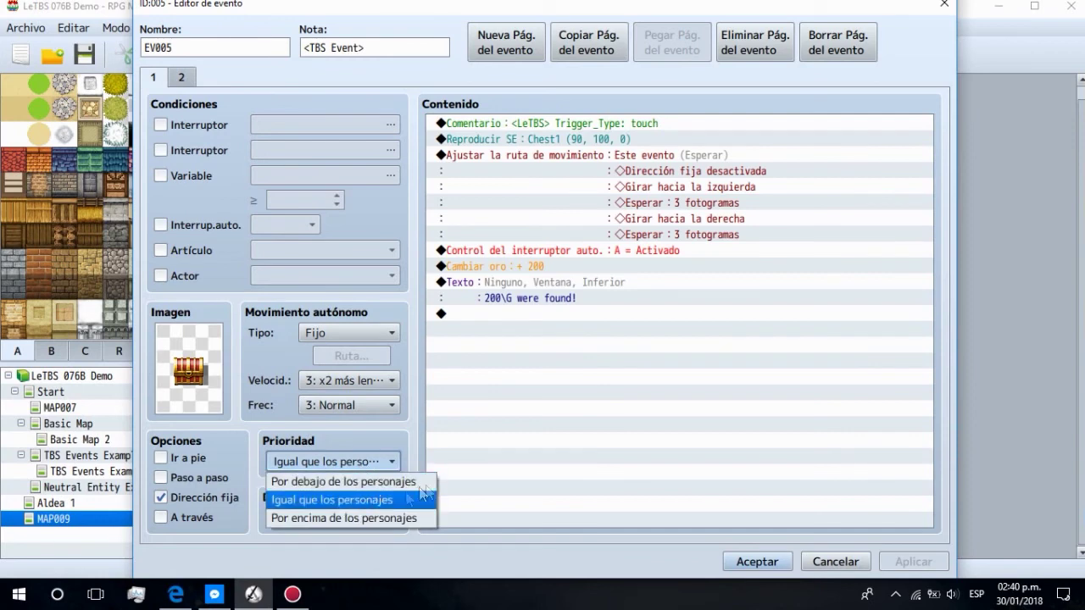
click(588, 415)
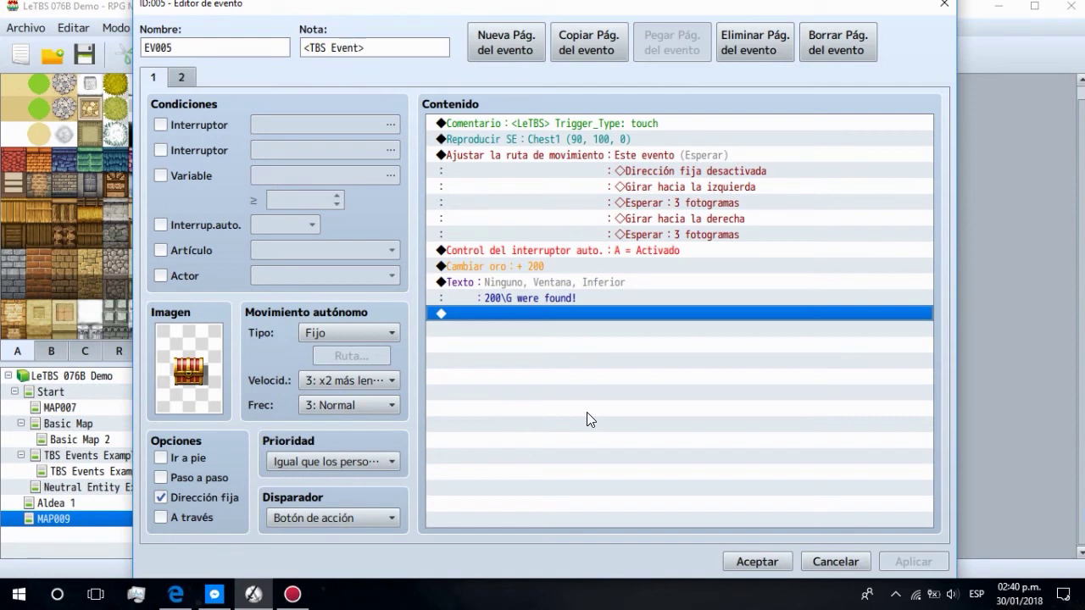
click(341, 522)
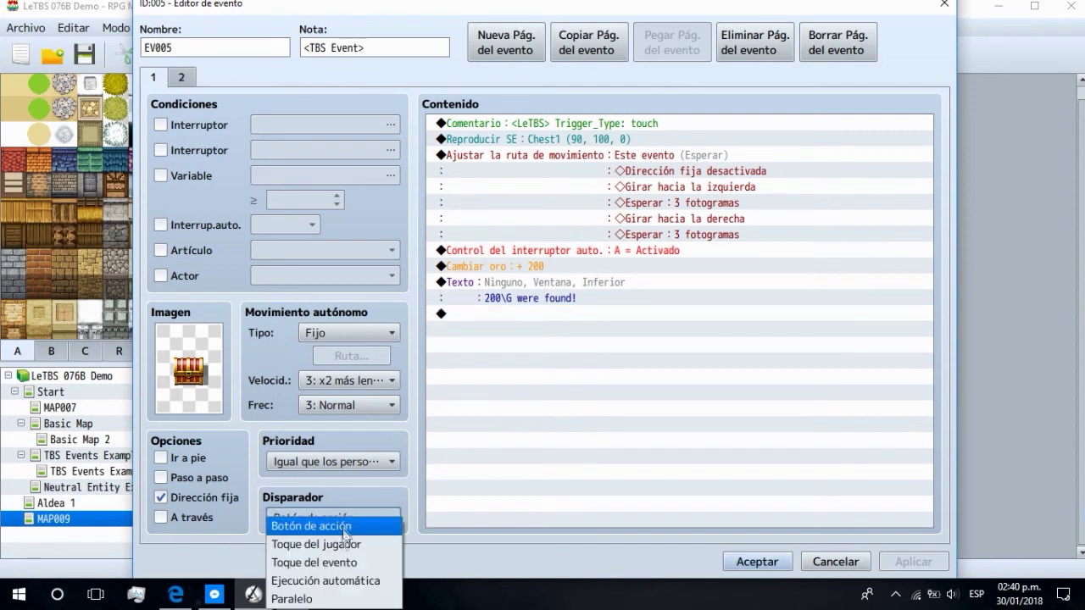
click(623, 419)
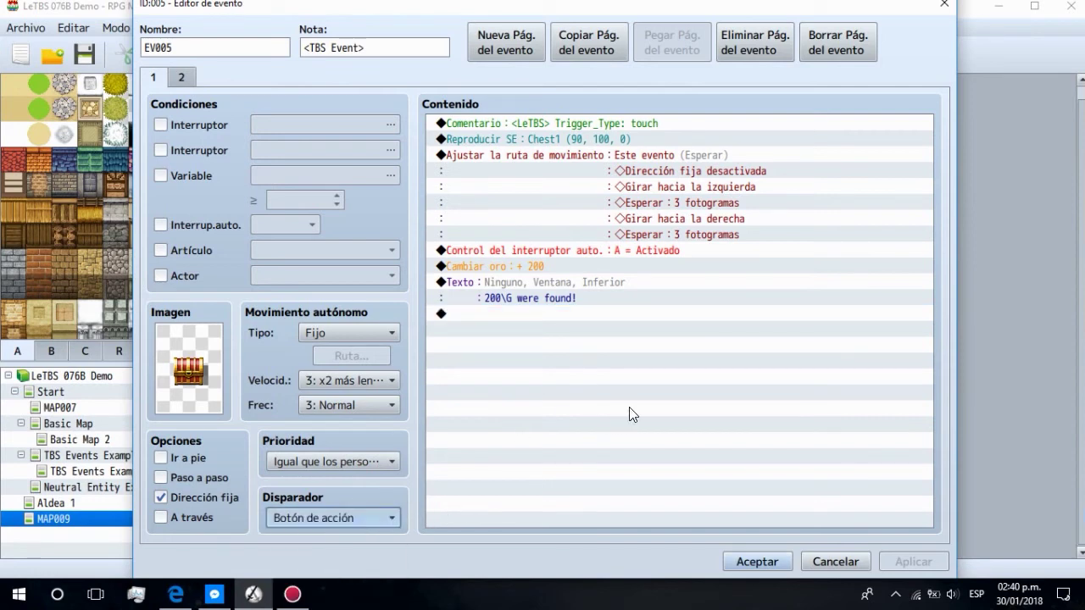
click(614, 120)
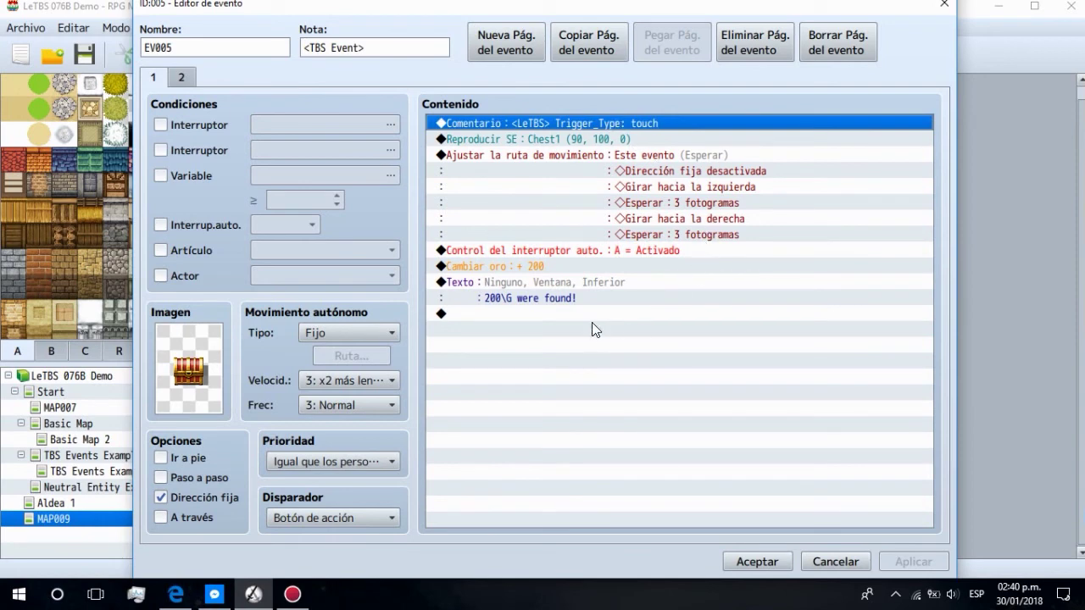
click(948, 5)
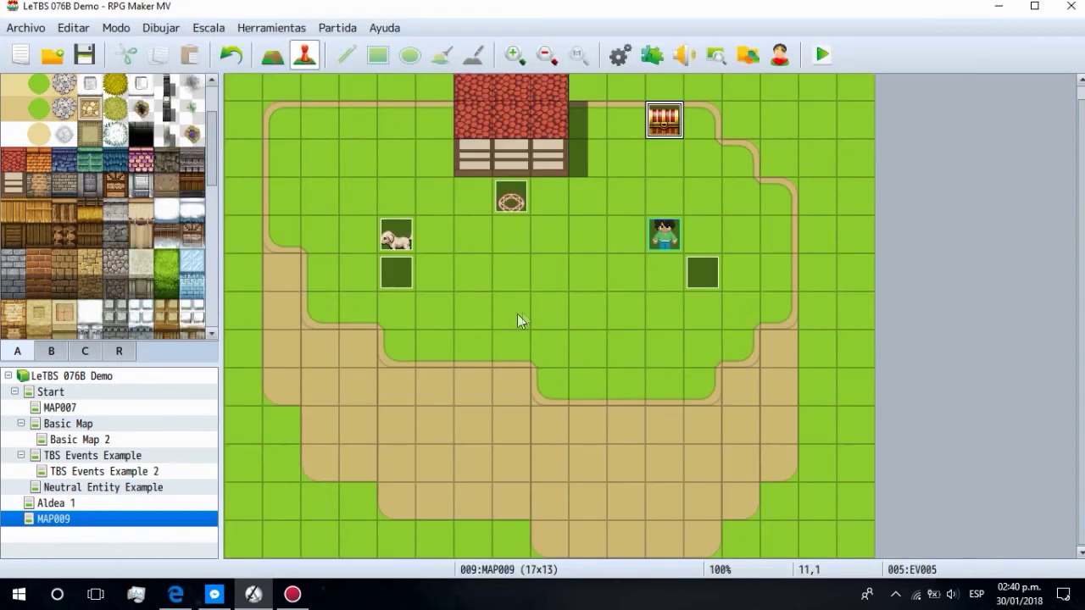
Step: Move the two events without images on MAP009 next to each other near the middle of the grass area
drag(398, 273, 562, 270)
drag(702, 272, 593, 275)
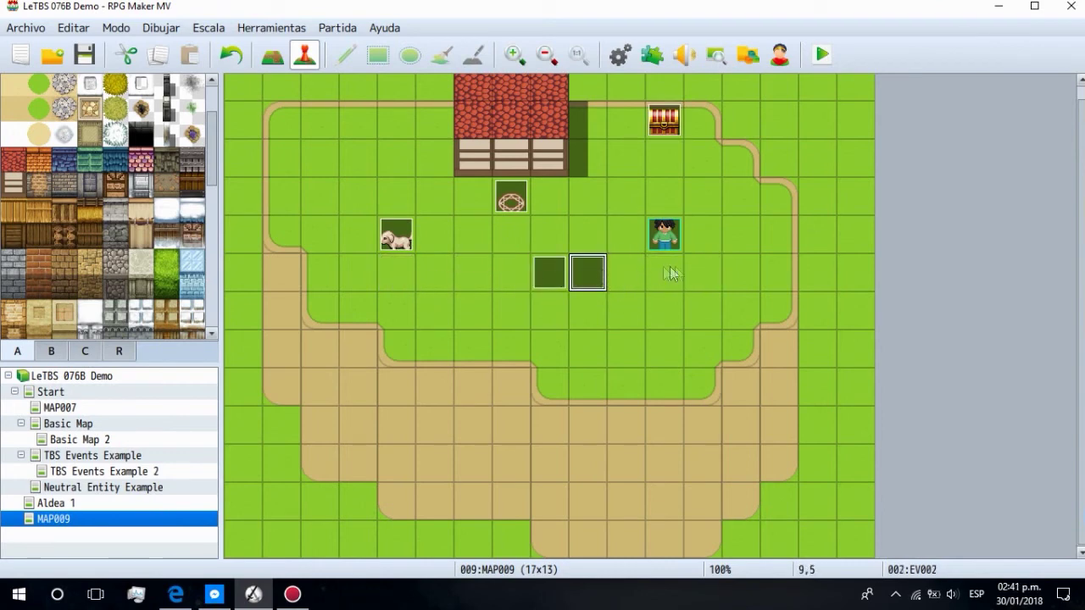
Step: Place the second imageless event at tile 12,5 and move the player's start position to the tile directly below the chest
key(ctrl+z)
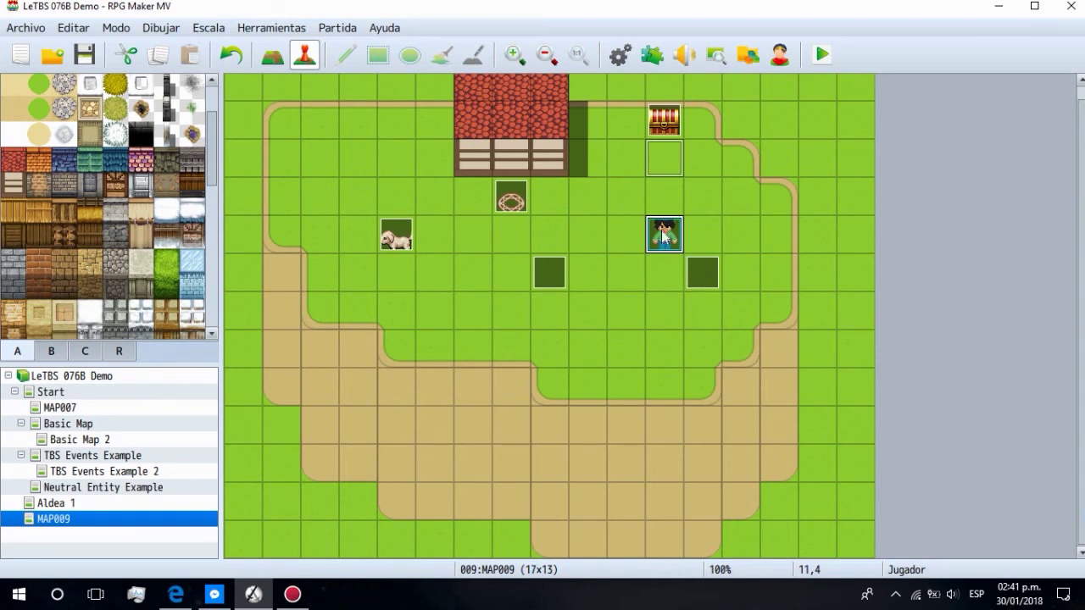
drag(665, 237, 678, 174)
Step: Move the imageless event at tile 12,5 back to tile 9,5, directly beside the other imageless event
click(702, 272)
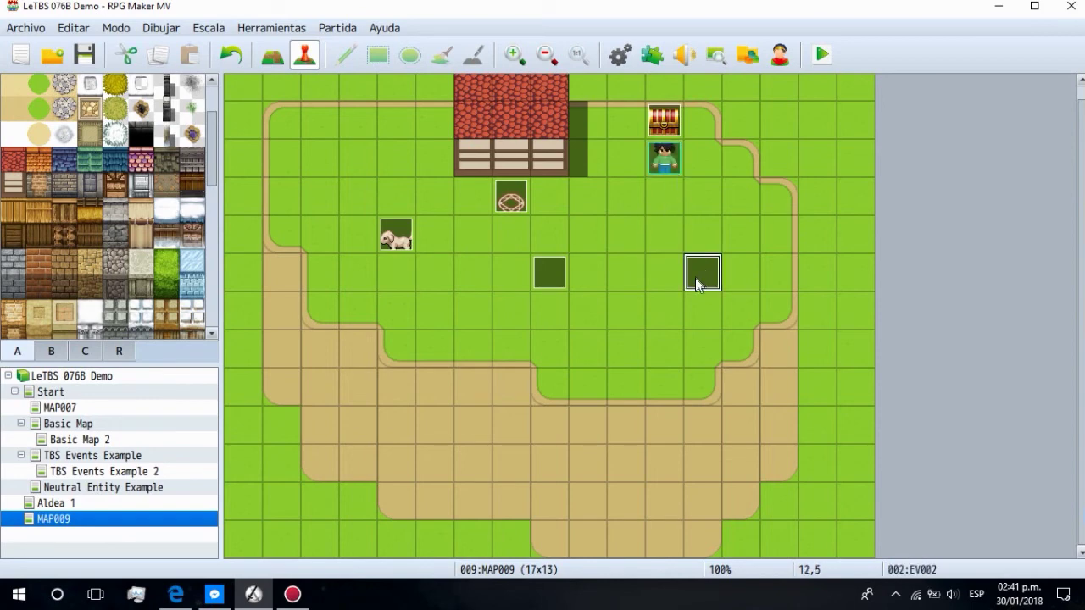
key(ctrl+z)
click(550, 272)
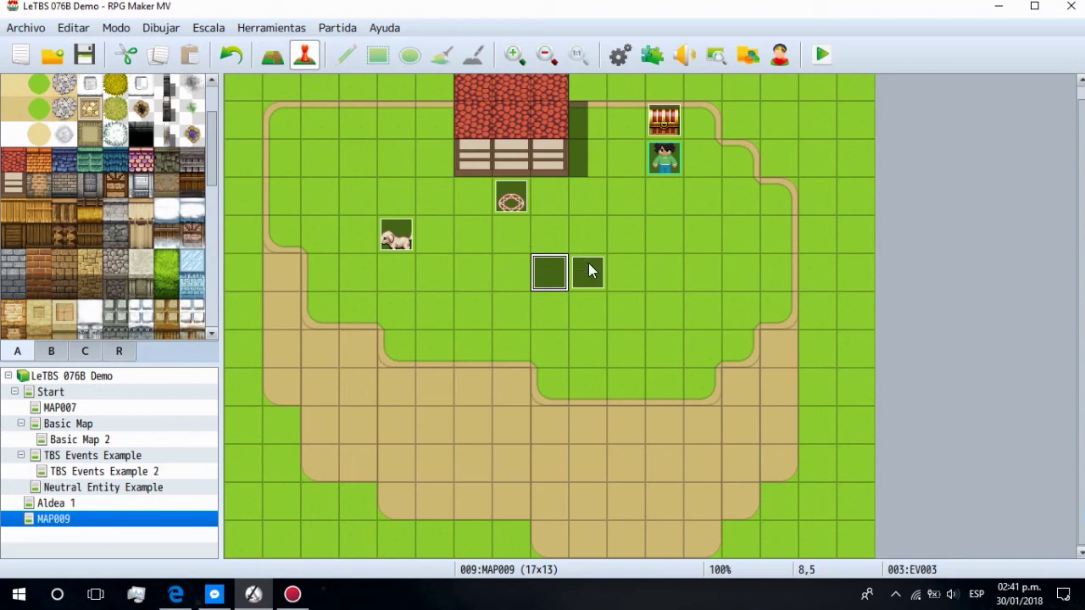
key(Right)
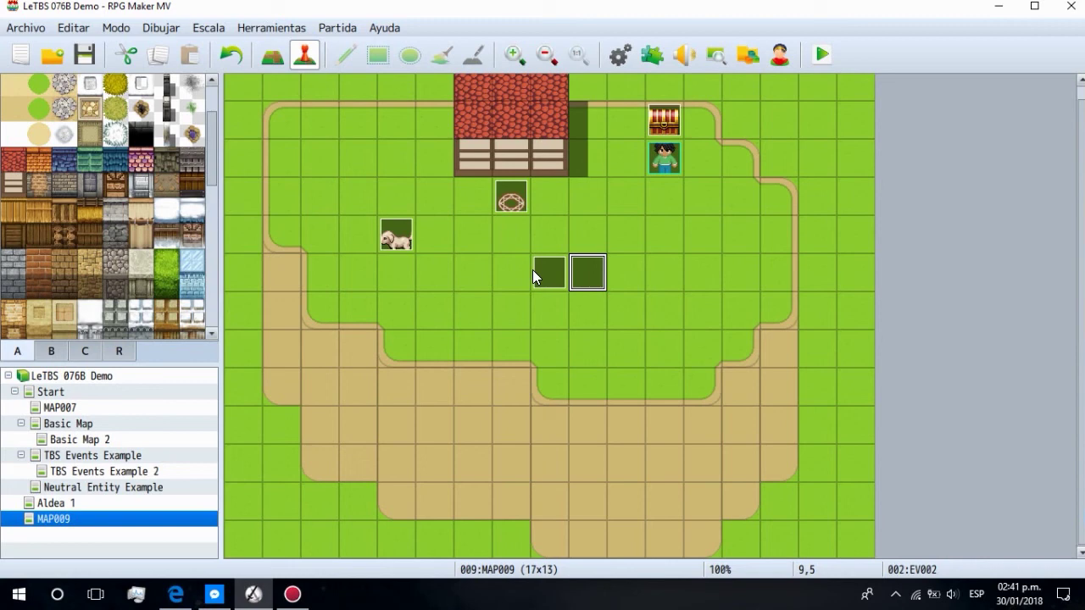
click(429, 114)
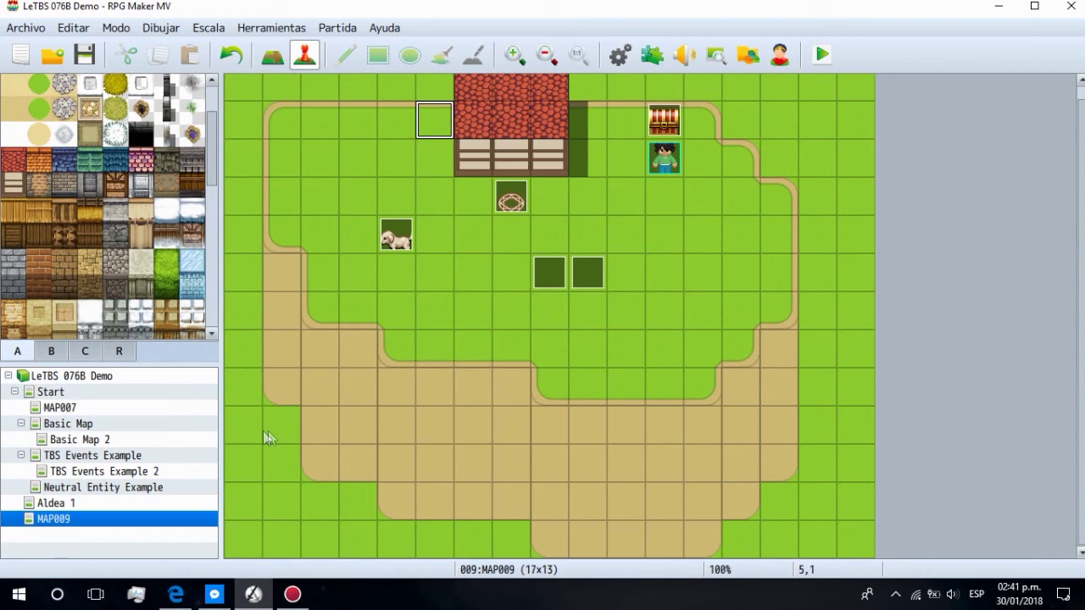
click(676, 543)
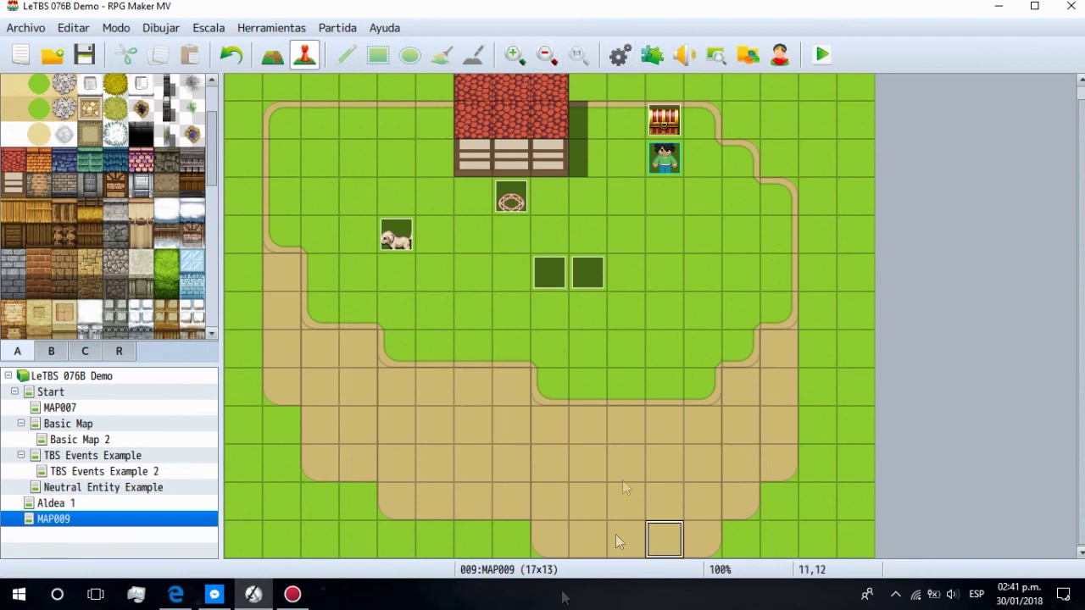